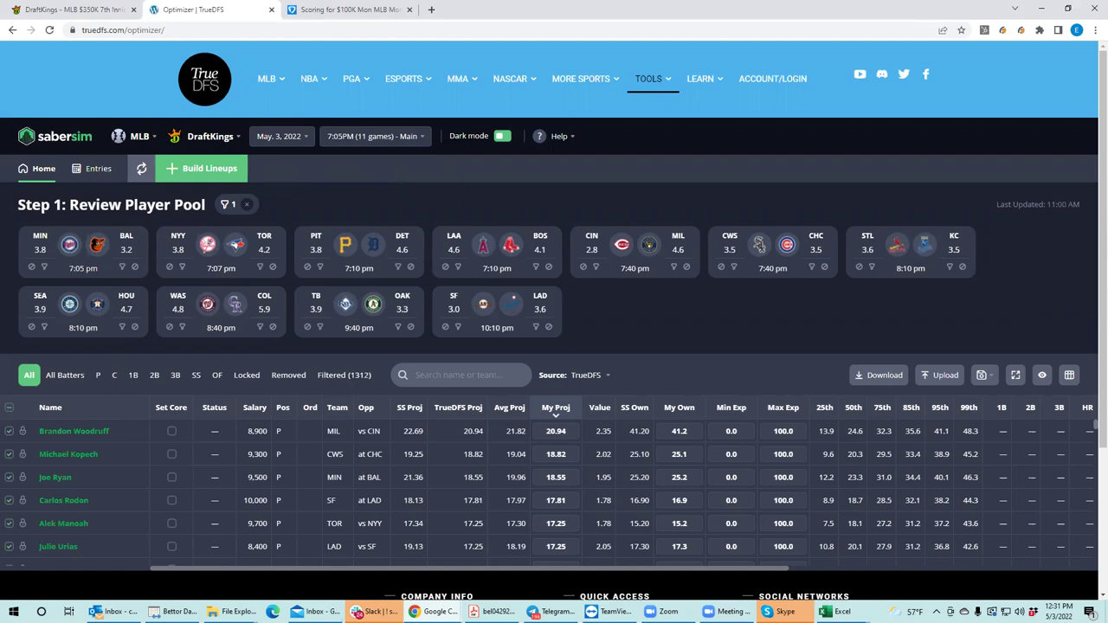
Reload the optimizer page and select the 7:05PM (11 games) Main slate.
{"action": "mouse_move", "coordinate": [847, 607]}
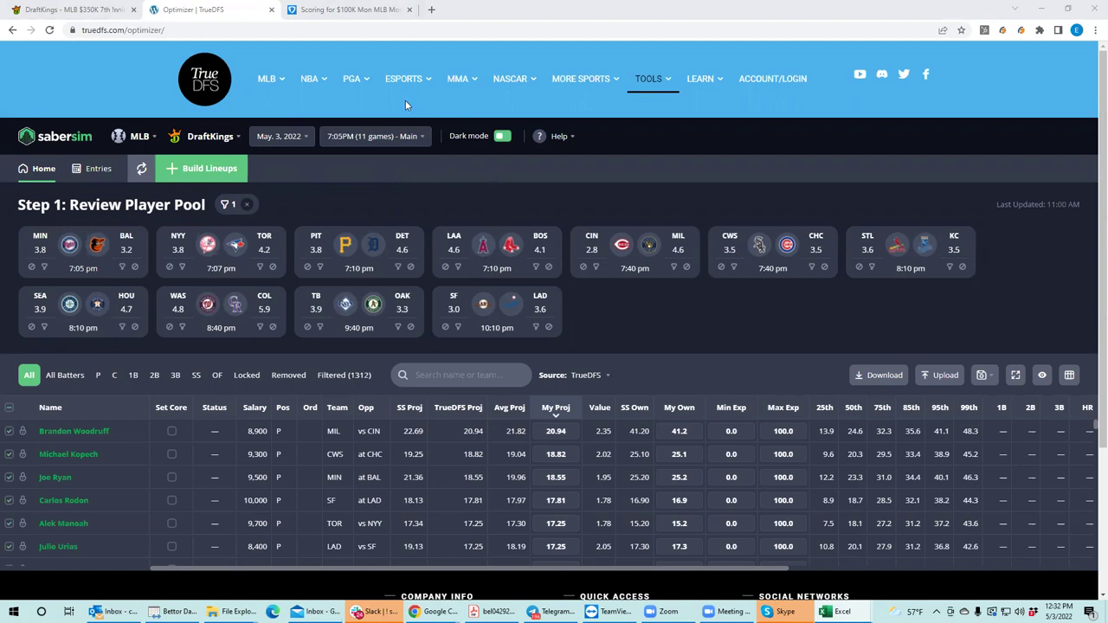
{"action": "mouse_move", "coordinate": [351, 74]}
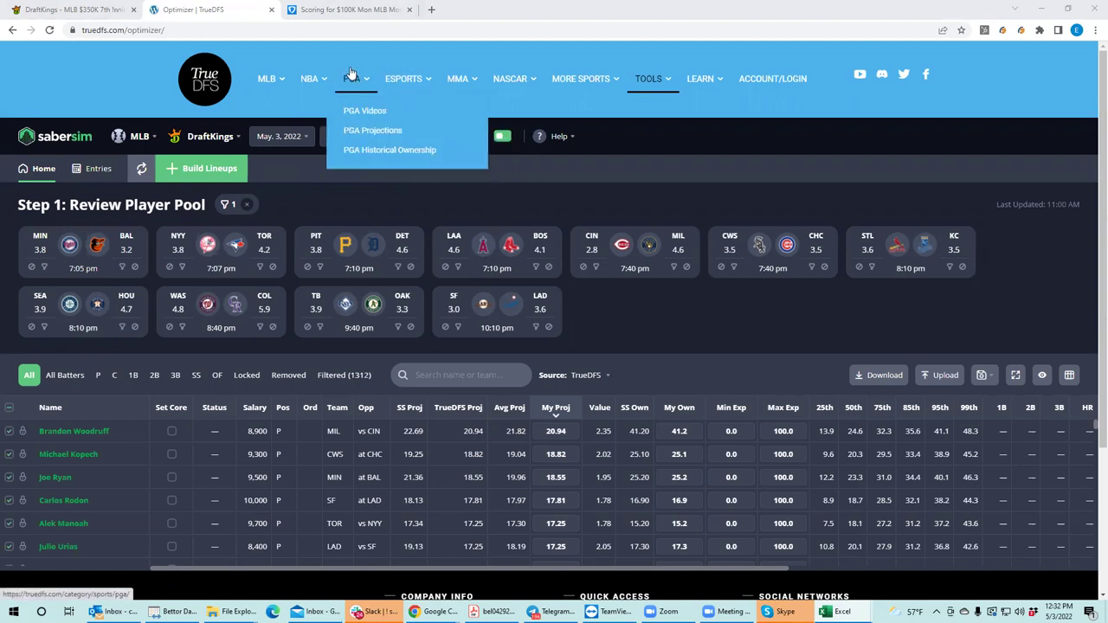
{"action": "left_click", "coordinate": [254, 29]}
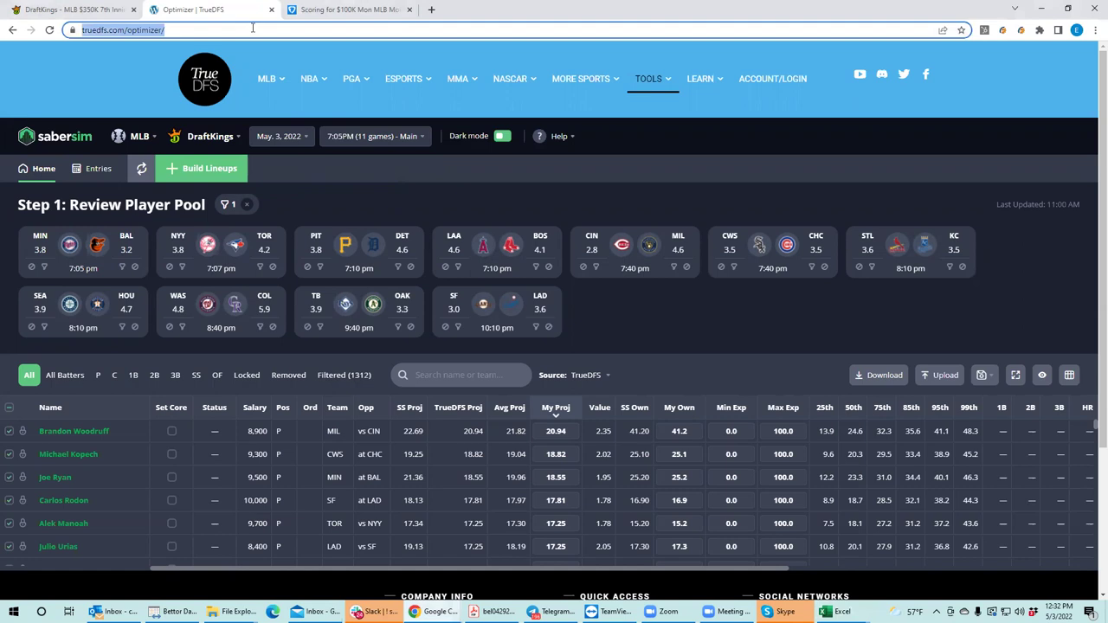
{"action": "key", "text": "Return"}
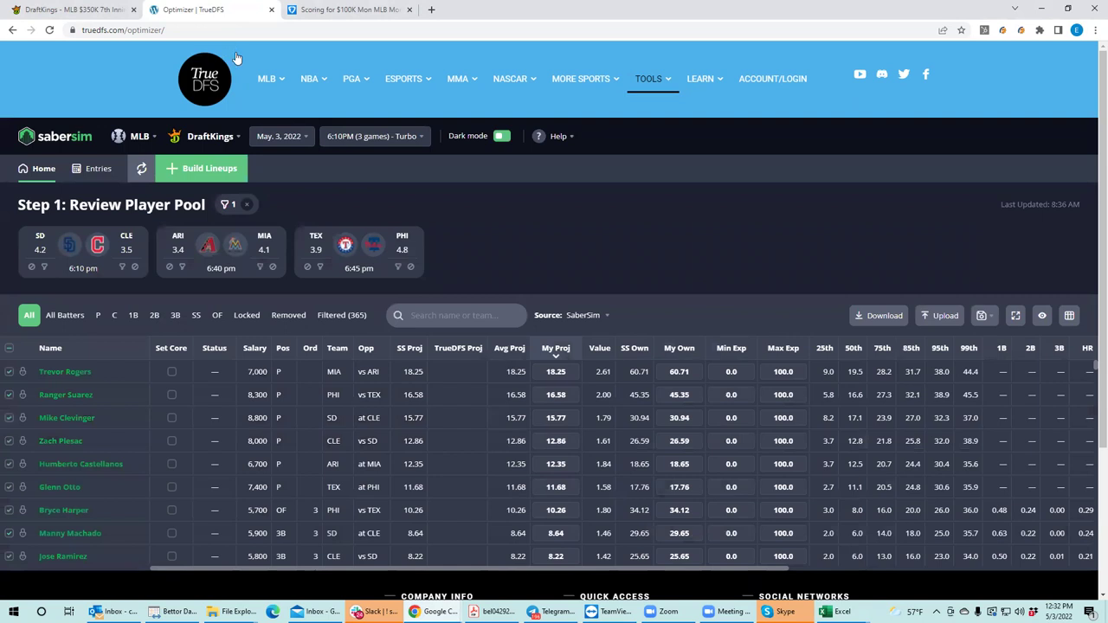
{"action": "left_click", "coordinate": [364, 143]}
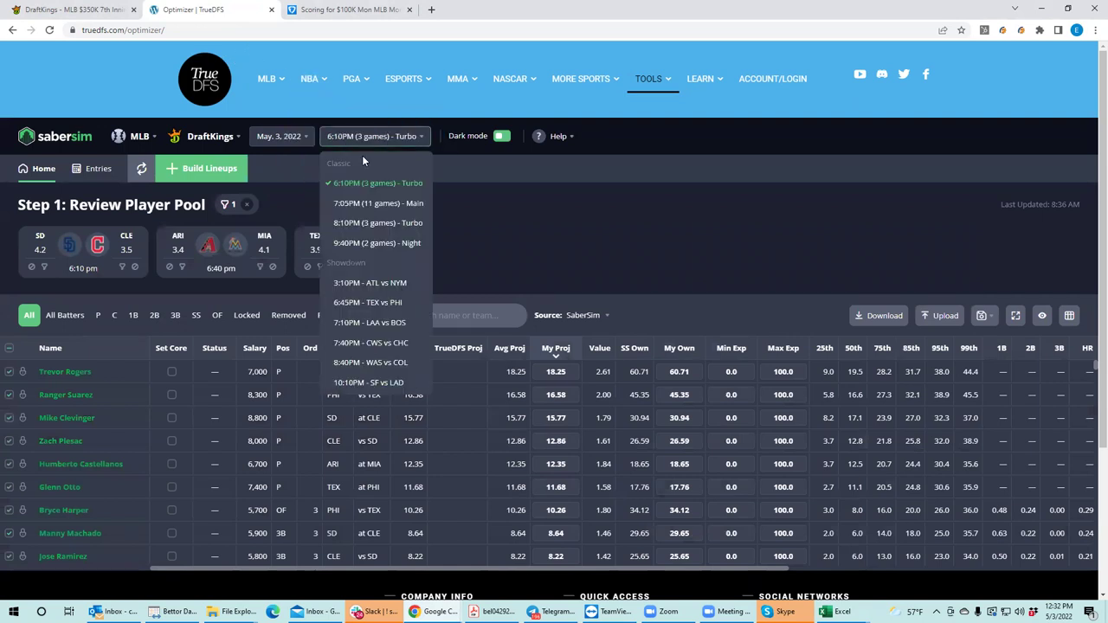
{"action": "left_click", "coordinate": [375, 211]}
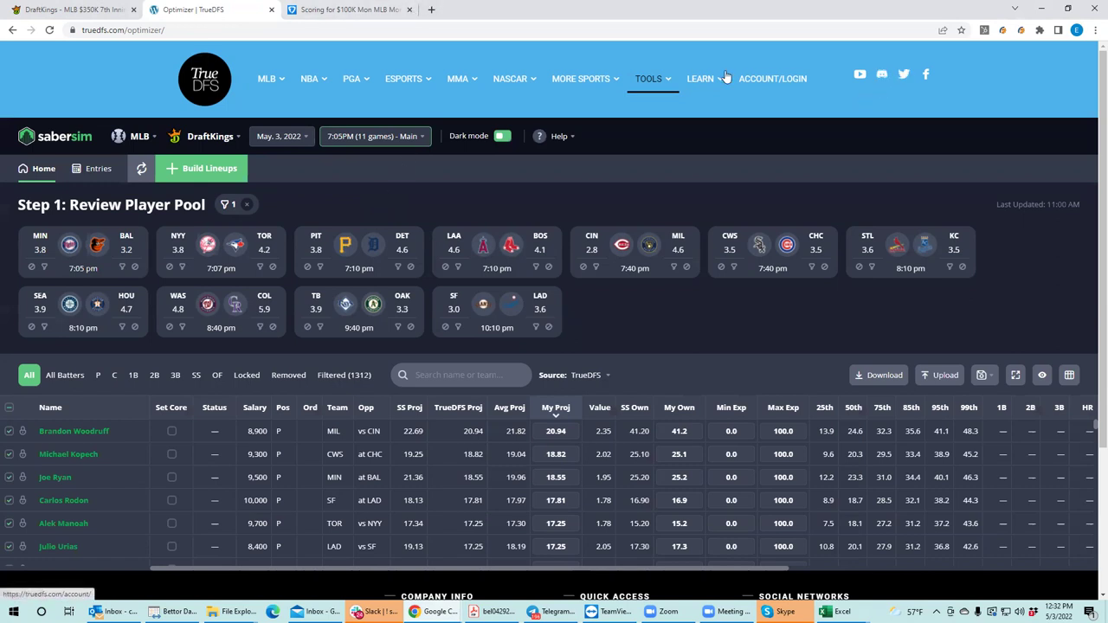
Close the $100K Mon MLB scoring page and check when the slate's projections were last updated.
{"action": "left_click", "coordinate": [351, 10]}
{"action": "left_click", "coordinate": [409, 10]}
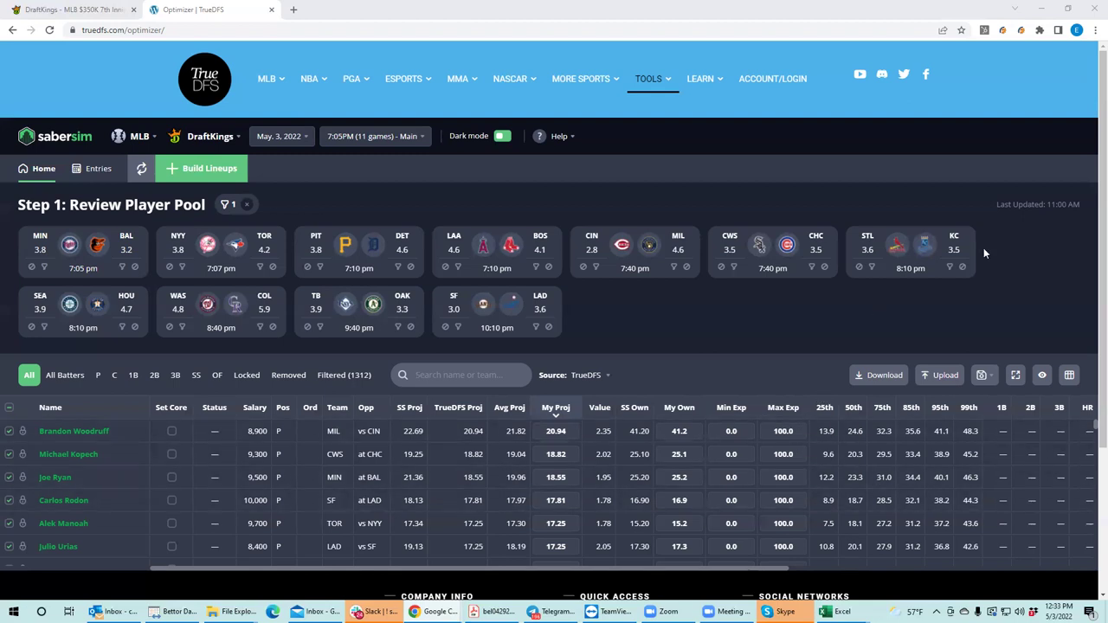
{"action": "scroll", "coordinate": [1091, 203], "scroll_direction": "down", "scroll_amount": 2}
{"action": "scroll", "coordinate": [1091, 203], "scroll_direction": "up", "scroll_amount": 2}
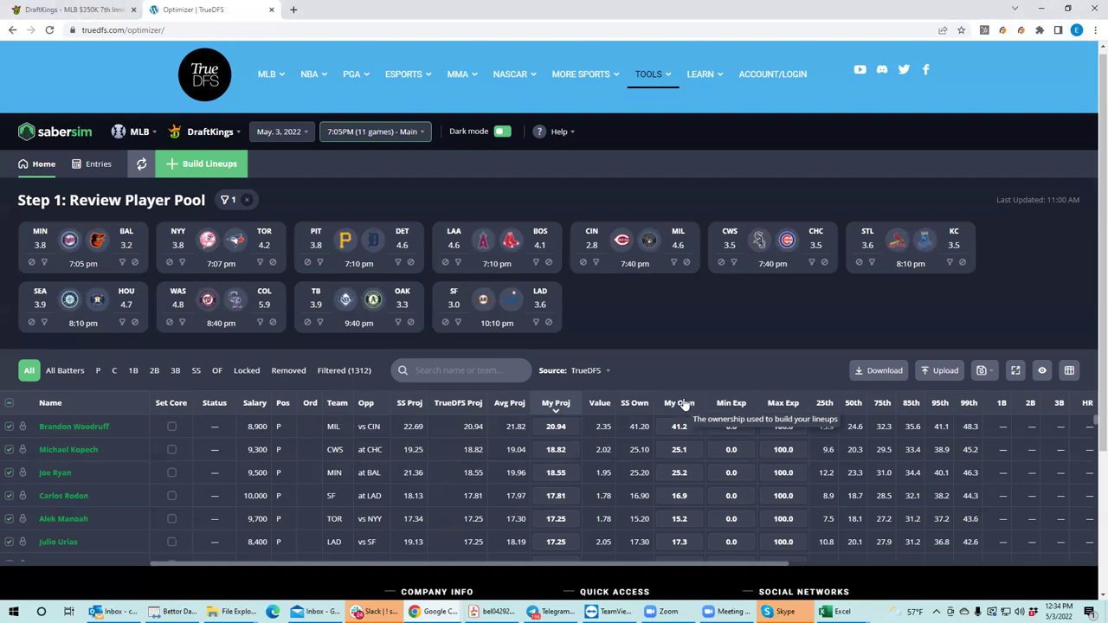
{"action": "left_click", "coordinate": [589, 371]}
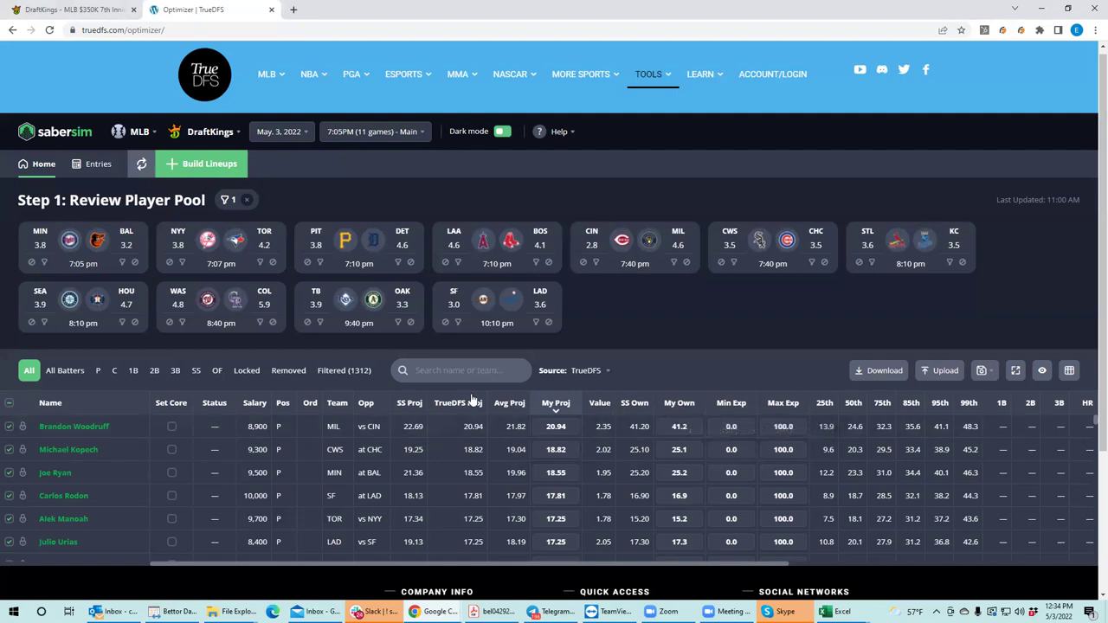
{"action": "mouse_move", "coordinate": [1085, 184]}
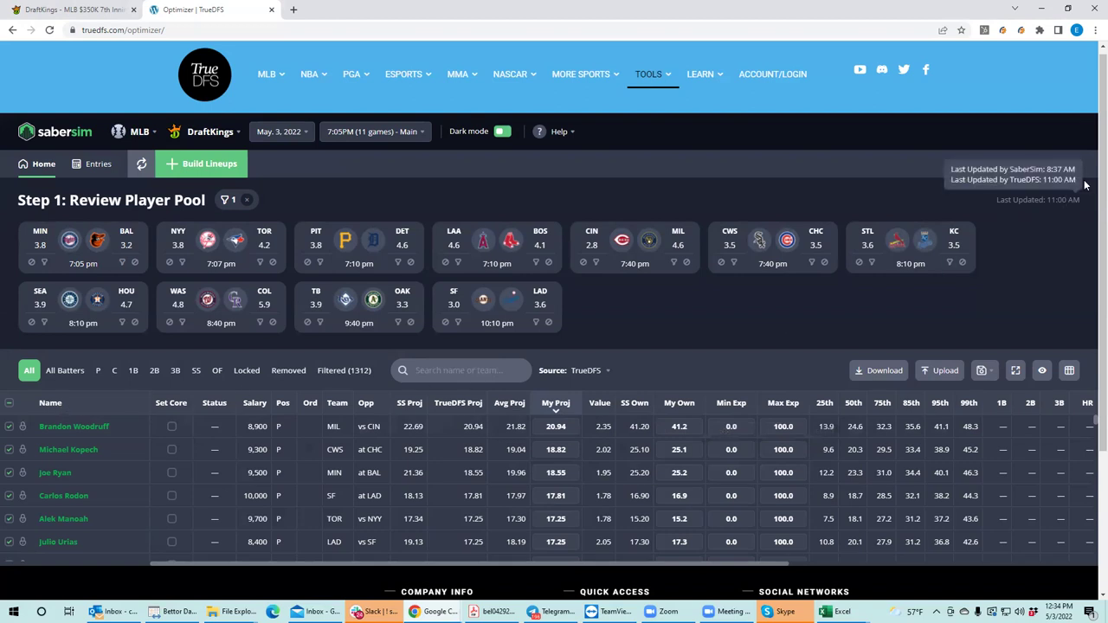
{"action": "scroll", "coordinate": [953, 234], "scroll_direction": "down", "scroll_amount": 1}
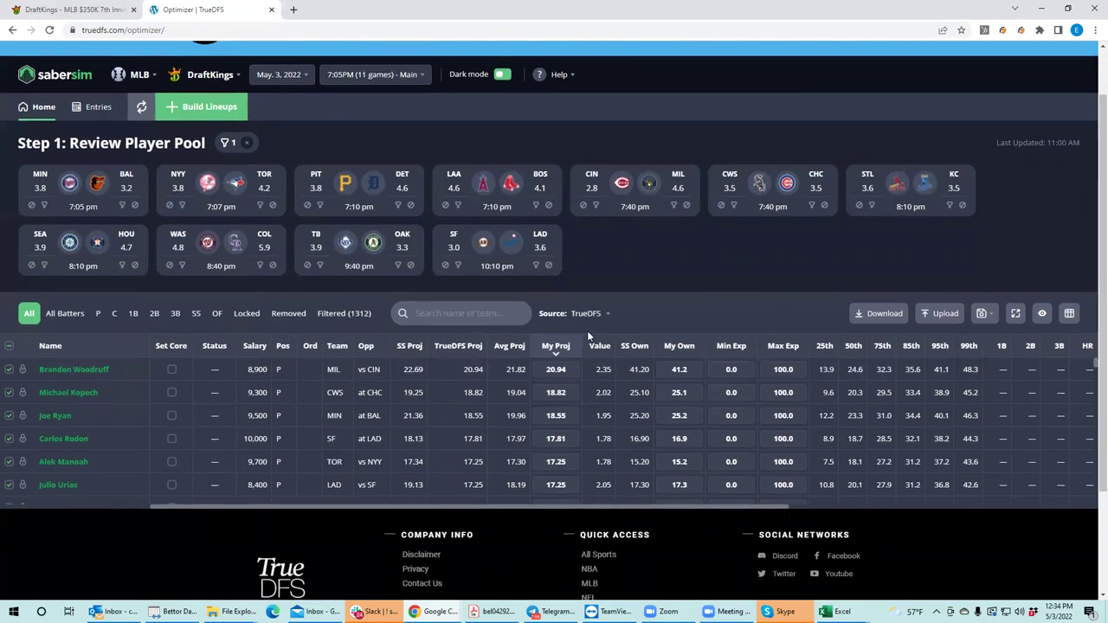
List the pitchers by value and compare their SaberSim projections with the TrueDFS source, keeping TrueDFS selected.
{"action": "left_click", "coordinate": [100, 315]}
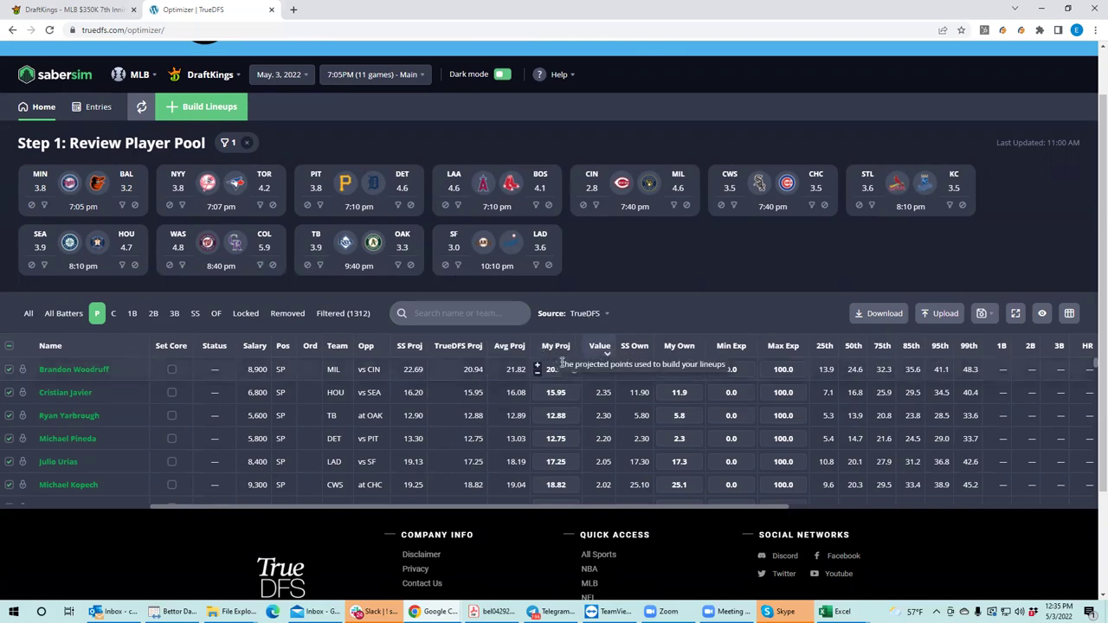
{"action": "left_click", "coordinate": [597, 313]}
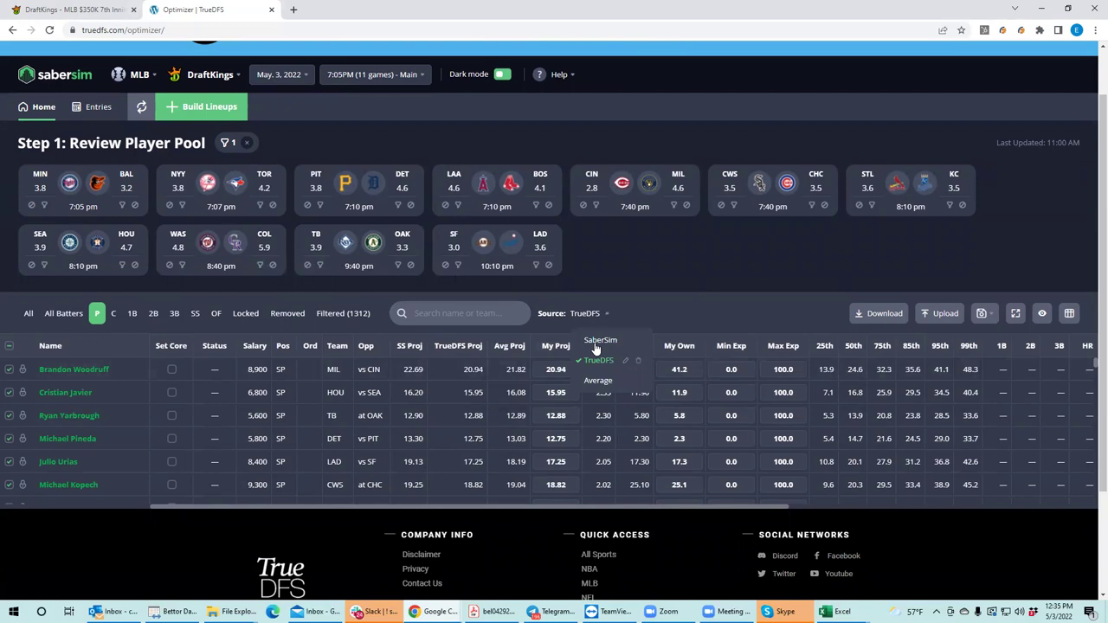
{"action": "left_click", "coordinate": [598, 341]}
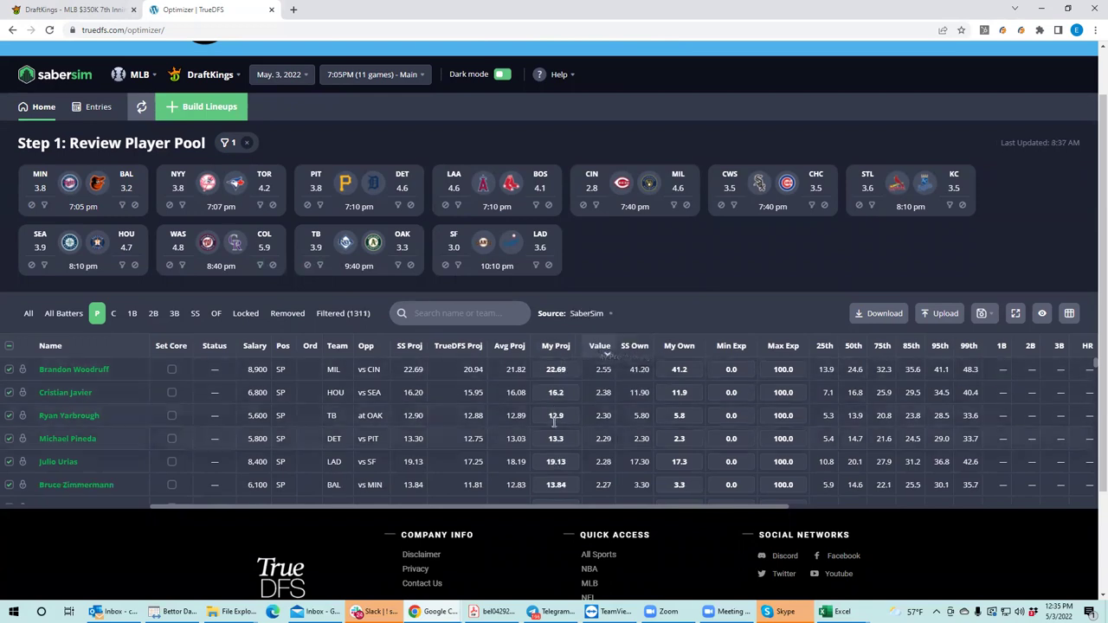
{"action": "left_click", "coordinate": [594, 314]}
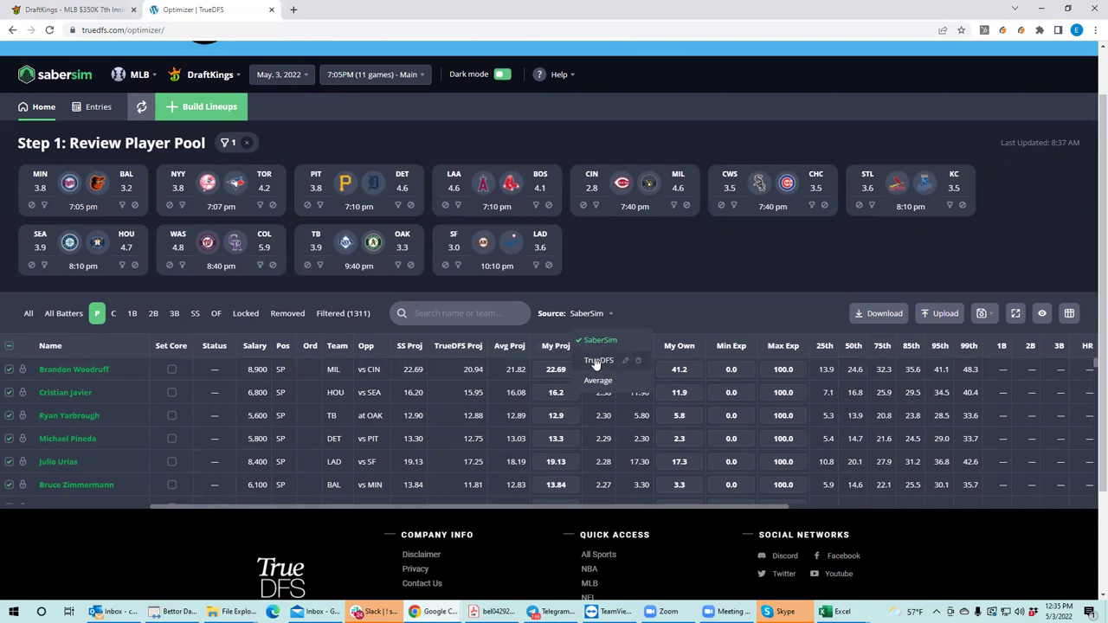
{"action": "left_click", "coordinate": [596, 362]}
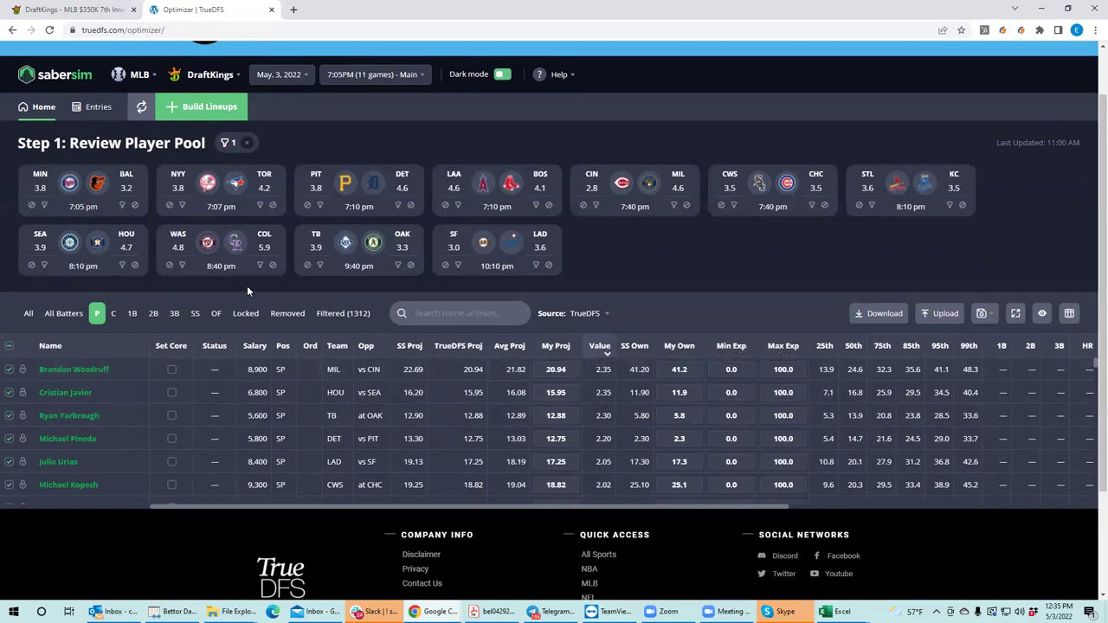
Build 20 GPP lineups for a 20-max contest with 10,001 - 50,000 entrants and a pool size of 500.
{"action": "left_click", "coordinate": [202, 108]}
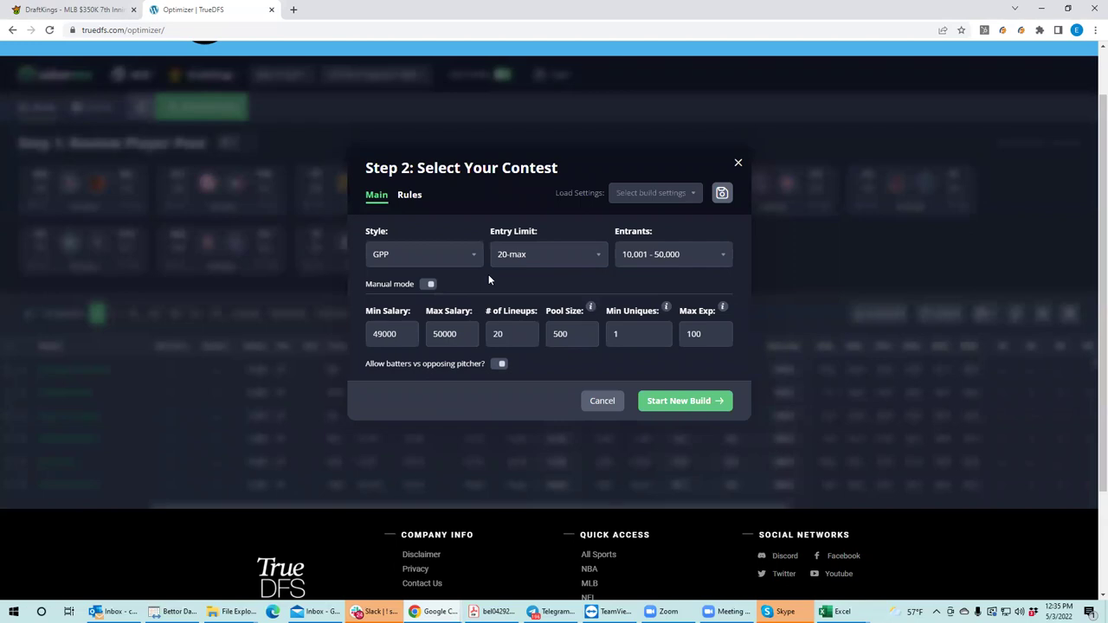
{"action": "left_click", "coordinate": [427, 285]}
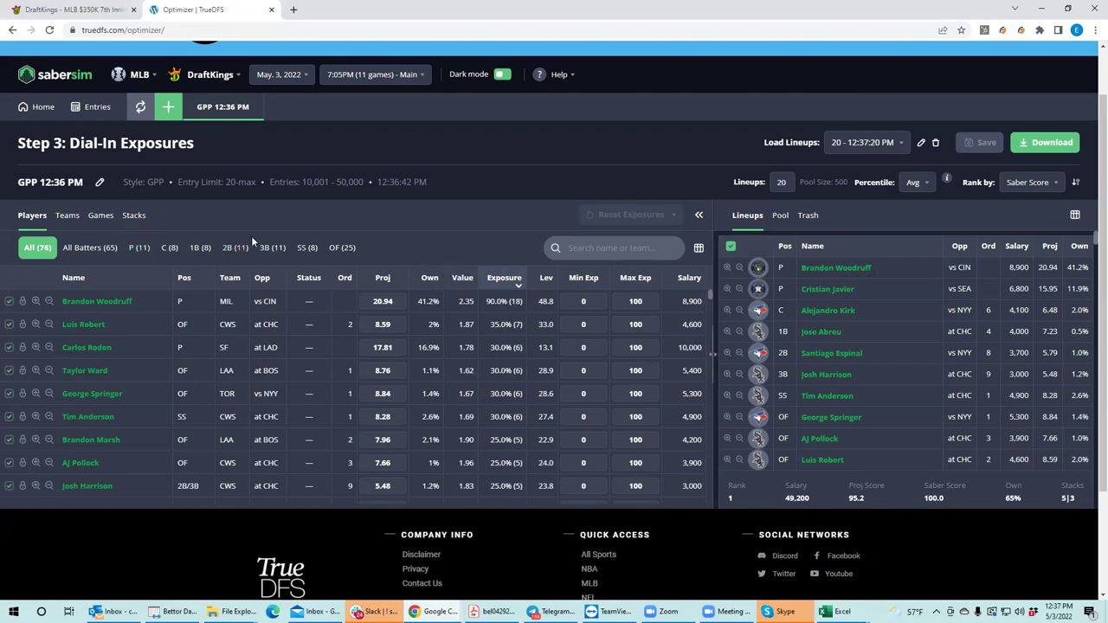
Examine the new build's exposures by stack type, team 5-stacks, individual players, pitchers and games.
{"action": "left_click", "coordinate": [133, 218]}
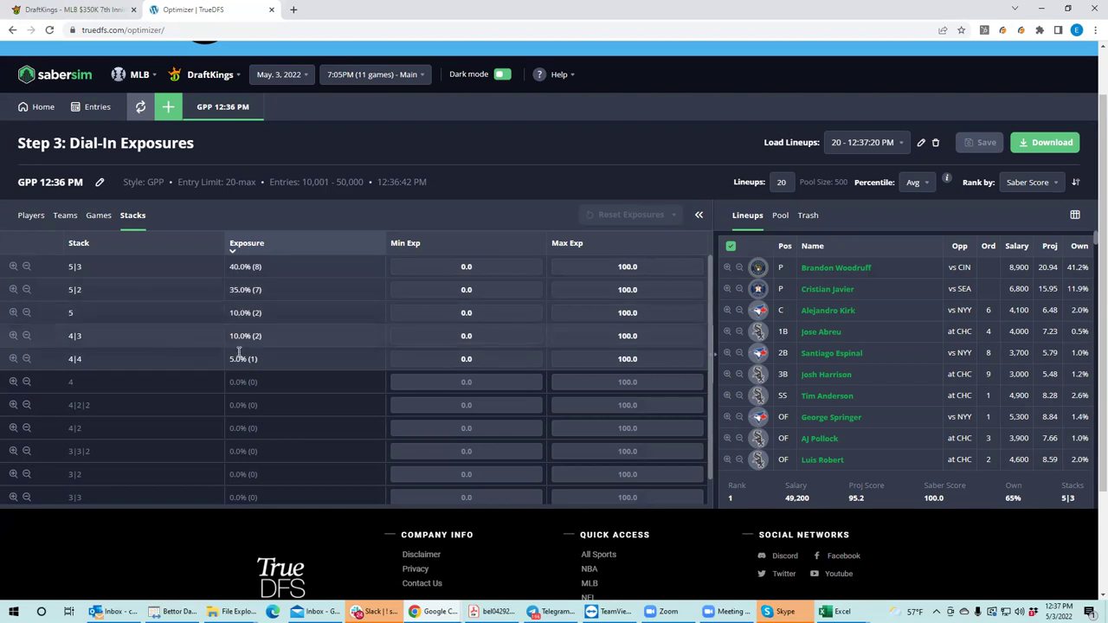
{"action": "left_click", "coordinate": [65, 220]}
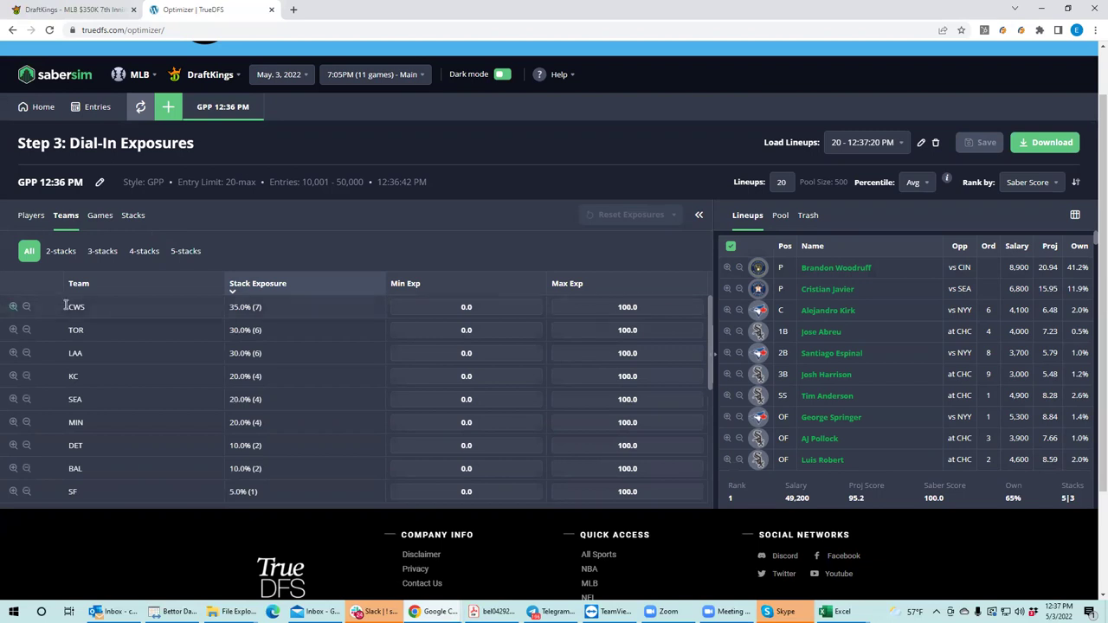
{"action": "left_click", "coordinate": [183, 252]}
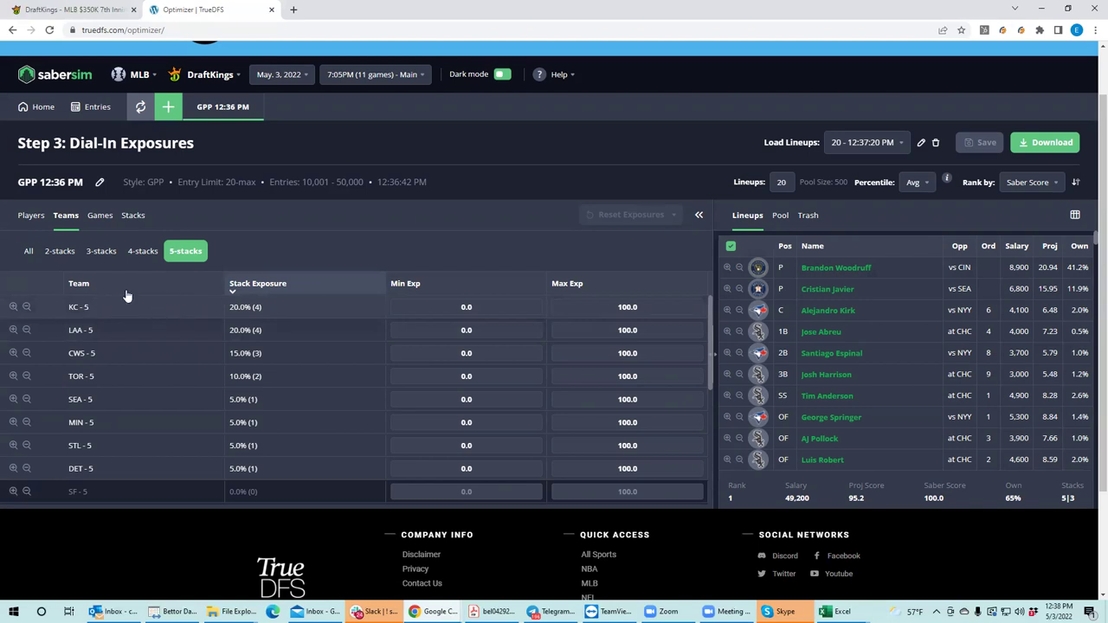
{"action": "left_click", "coordinate": [28, 217]}
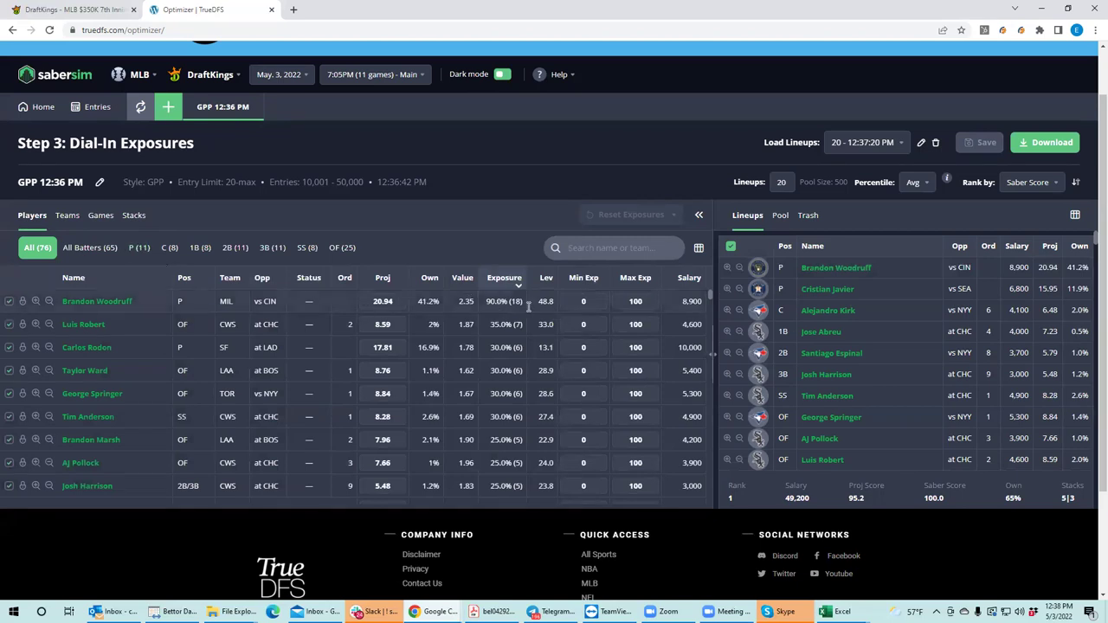
{"action": "left_click", "coordinate": [143, 251]}
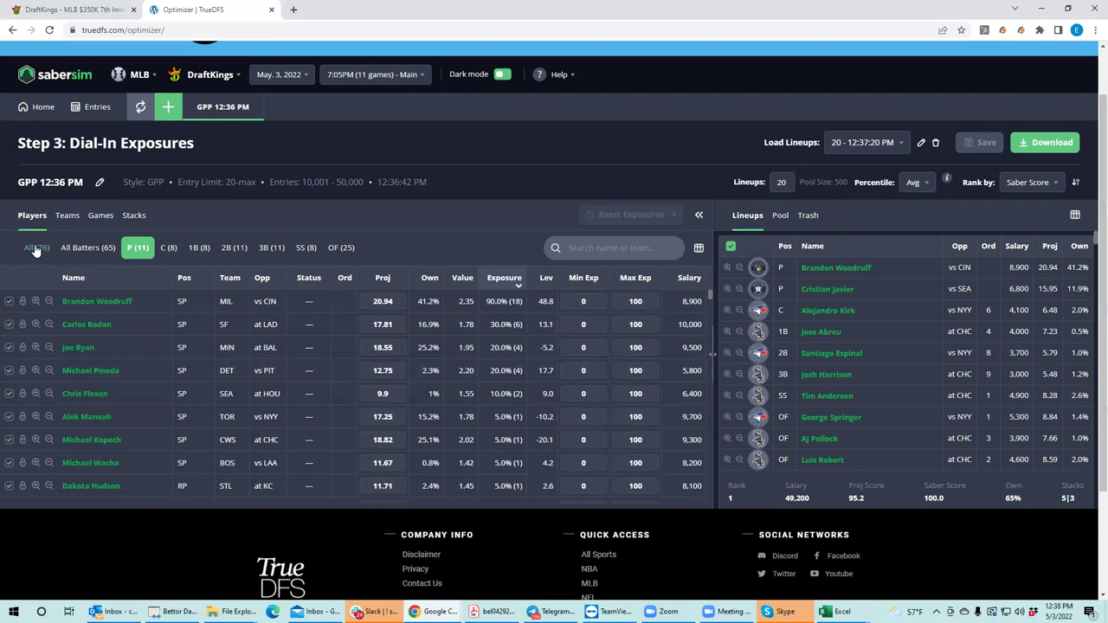
{"action": "left_click", "coordinate": [103, 216]}
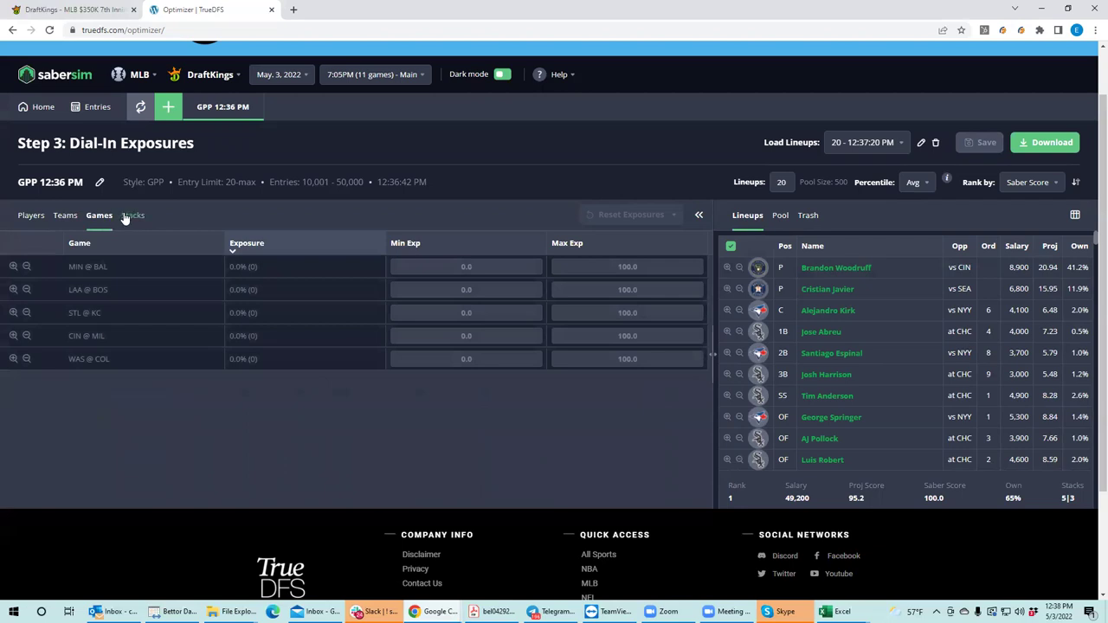
{"action": "left_click", "coordinate": [128, 217]}
{"action": "left_click", "coordinate": [68, 219]}
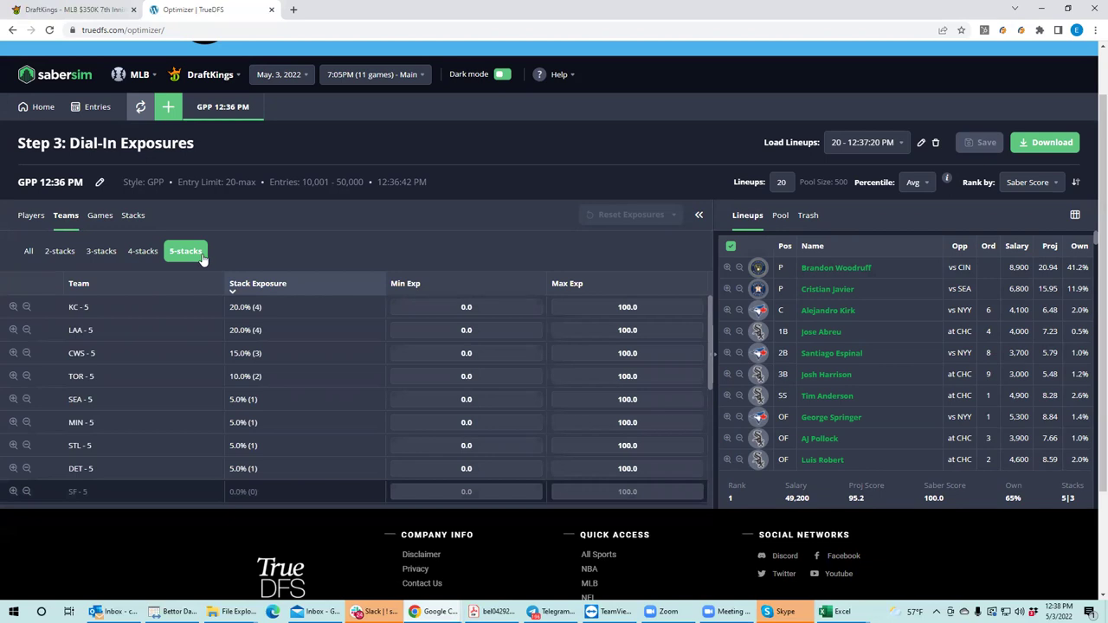
Show team exposures for all stack sizes and set the minimum exposure for COL to 30.
{"action": "left_click", "coordinate": [29, 251]}
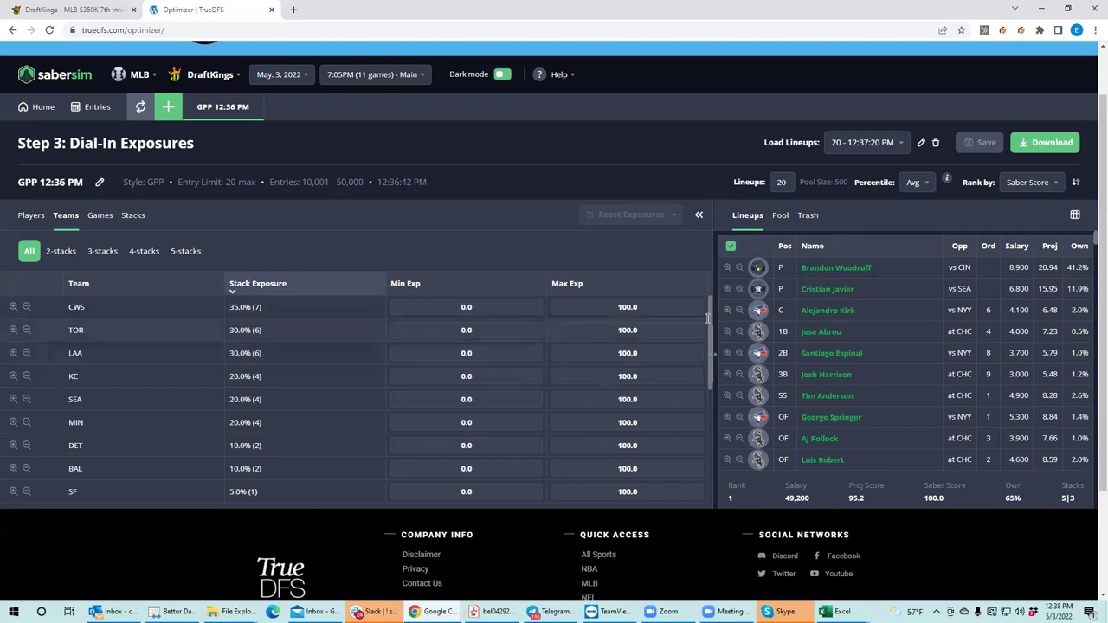
{"action": "left_click_drag", "start_coordinate": [708, 318], "coordinate": [696, 452]}
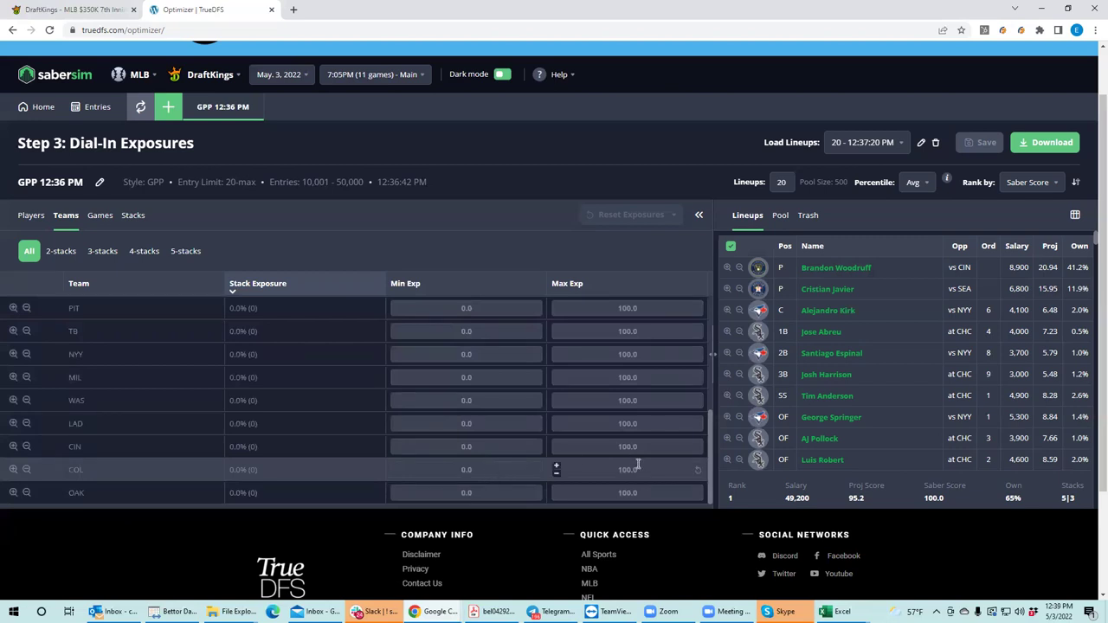
{"action": "type", "text": "30"}
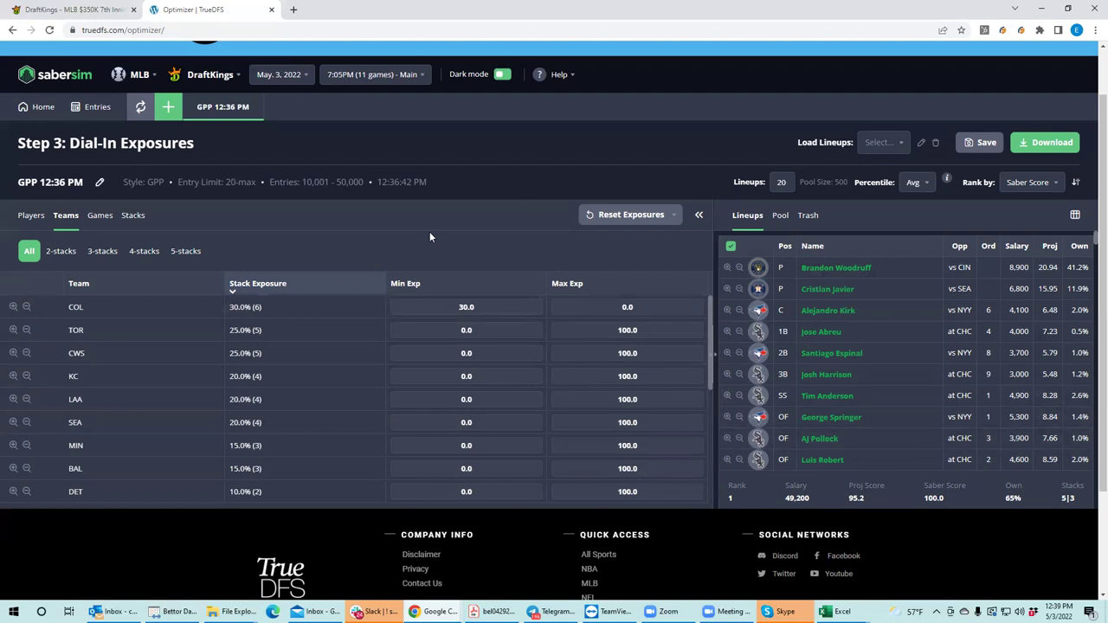
Exclude pitcher Chris Flexen from the build's lineups.
{"action": "left_click", "coordinate": [31, 216]}
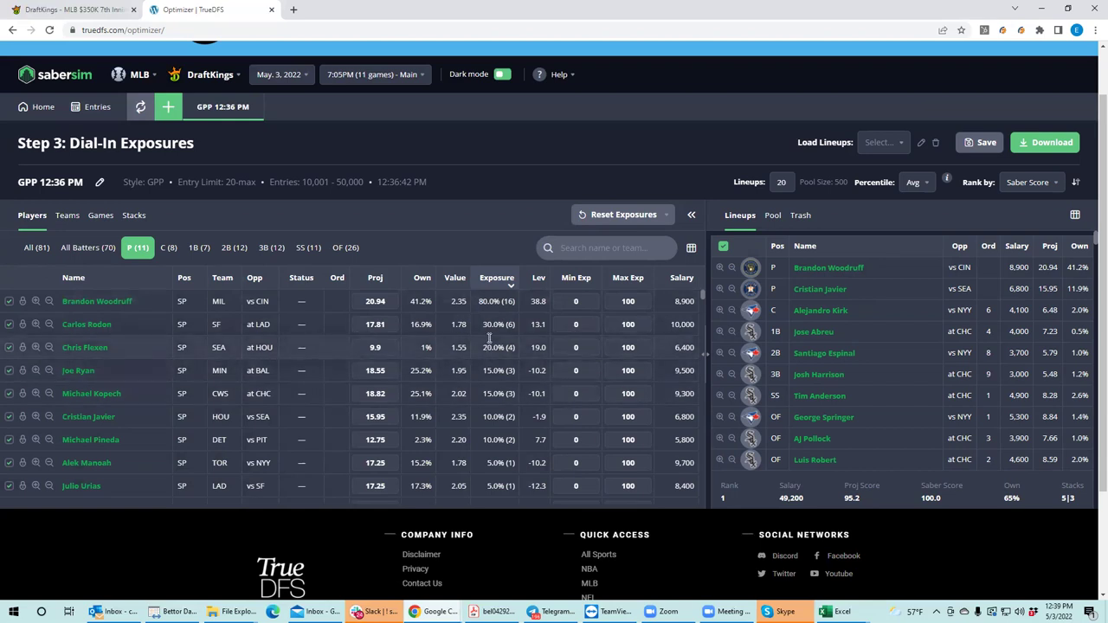
{"action": "left_click", "coordinate": [9, 348]}
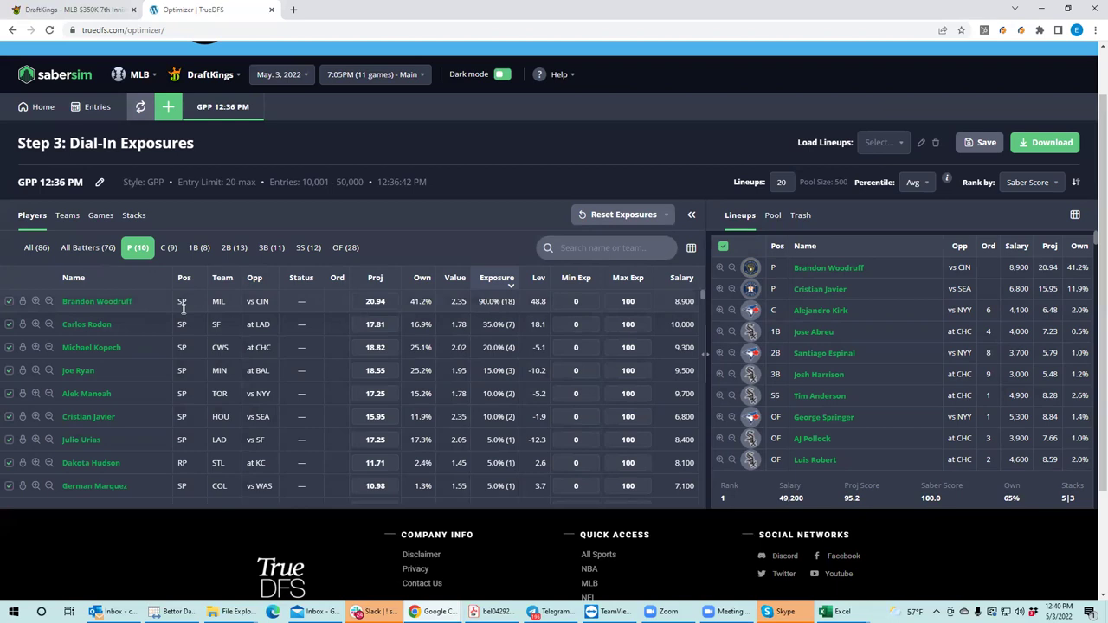
Review the exposures of all players, revisit the slate's player pool, and check the build's pitcher exposures.
{"action": "left_click", "coordinate": [35, 249]}
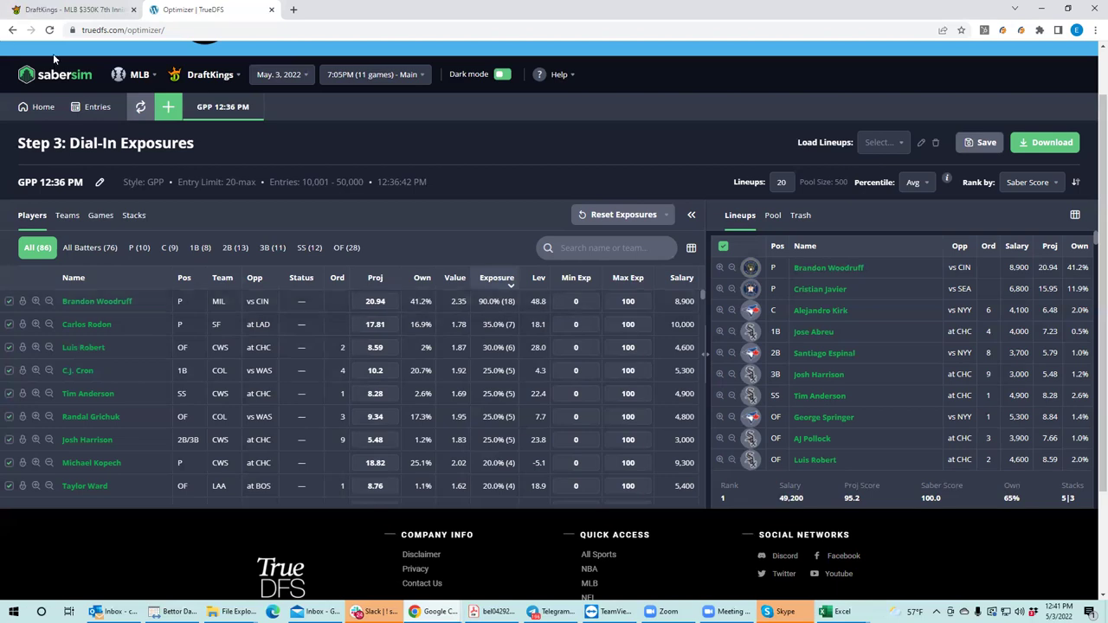
{"action": "left_click", "coordinate": [37, 115]}
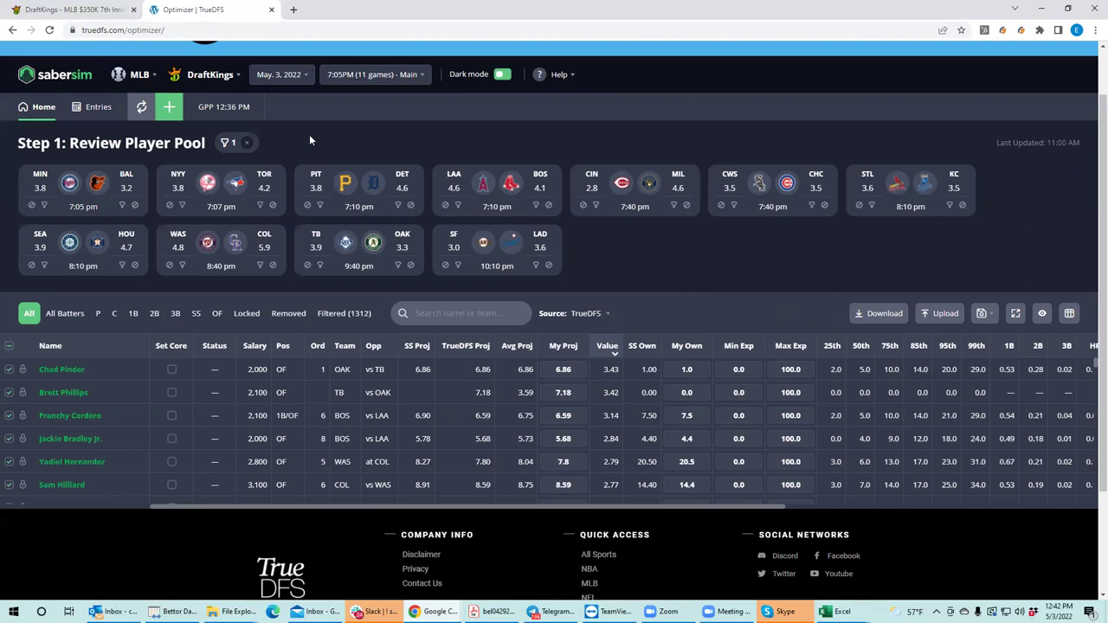
{"action": "left_click", "coordinate": [222, 113]}
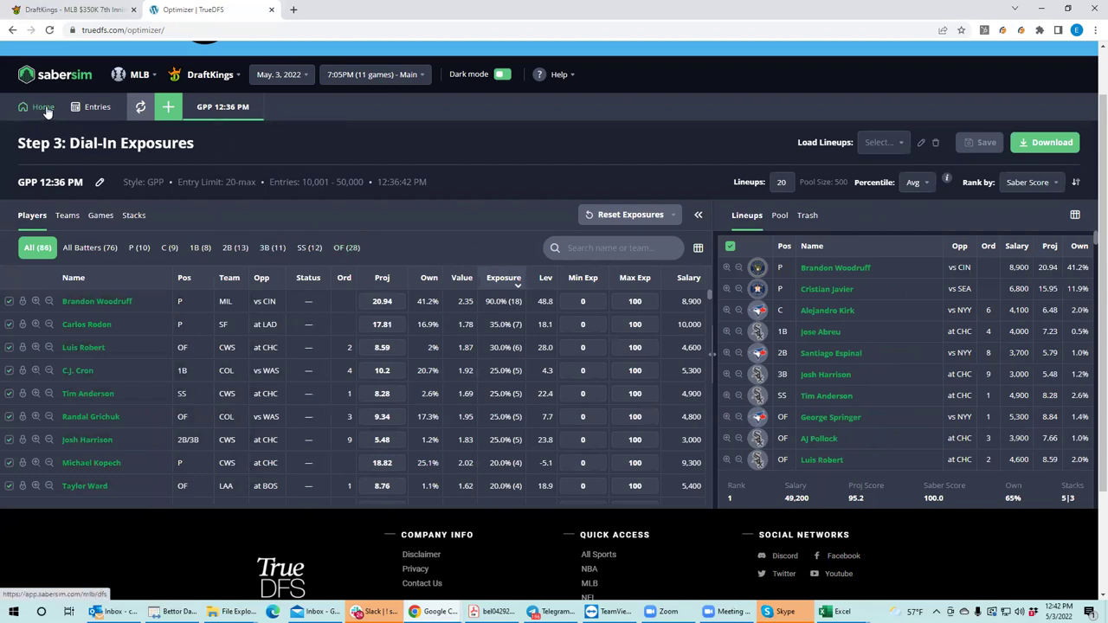
{"action": "left_click", "coordinate": [138, 248]}
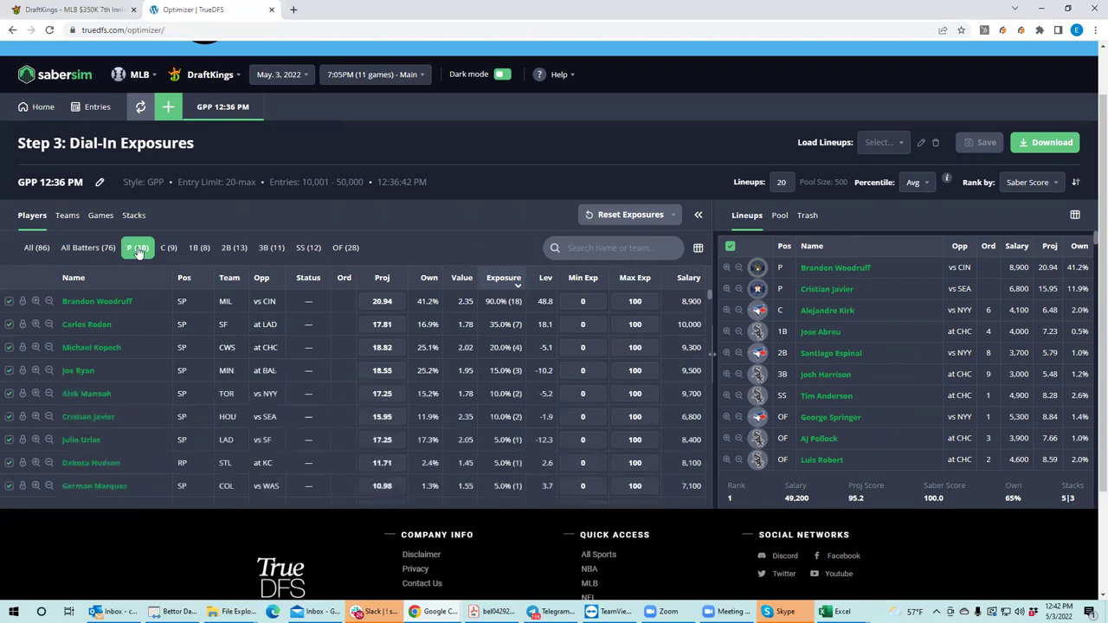
{"action": "mouse_move", "coordinate": [363, 302]}
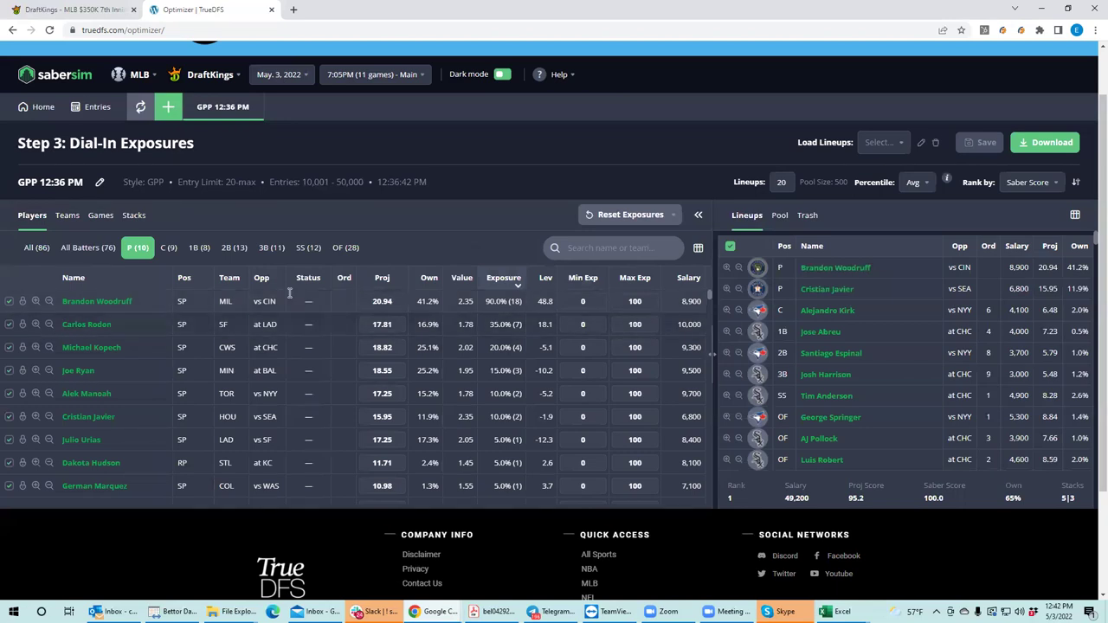
Set Brandon Woodruff's projection in the build to 20.9 and return to the slate's player pool.
{"action": "left_click", "coordinate": [363, 297]}
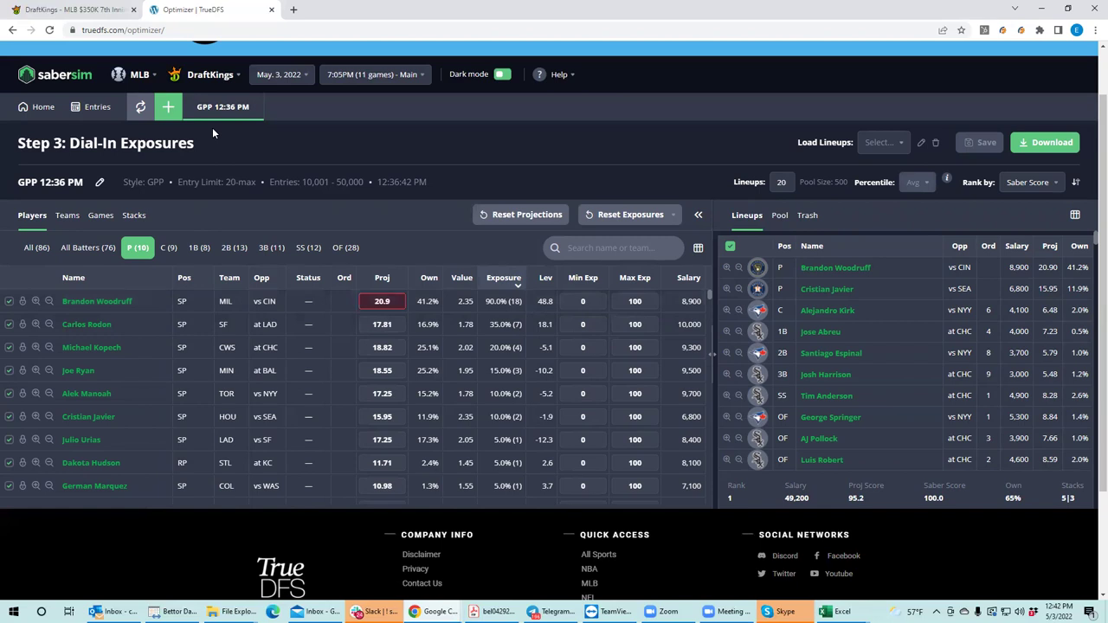
{"action": "left_click", "coordinate": [38, 111]}
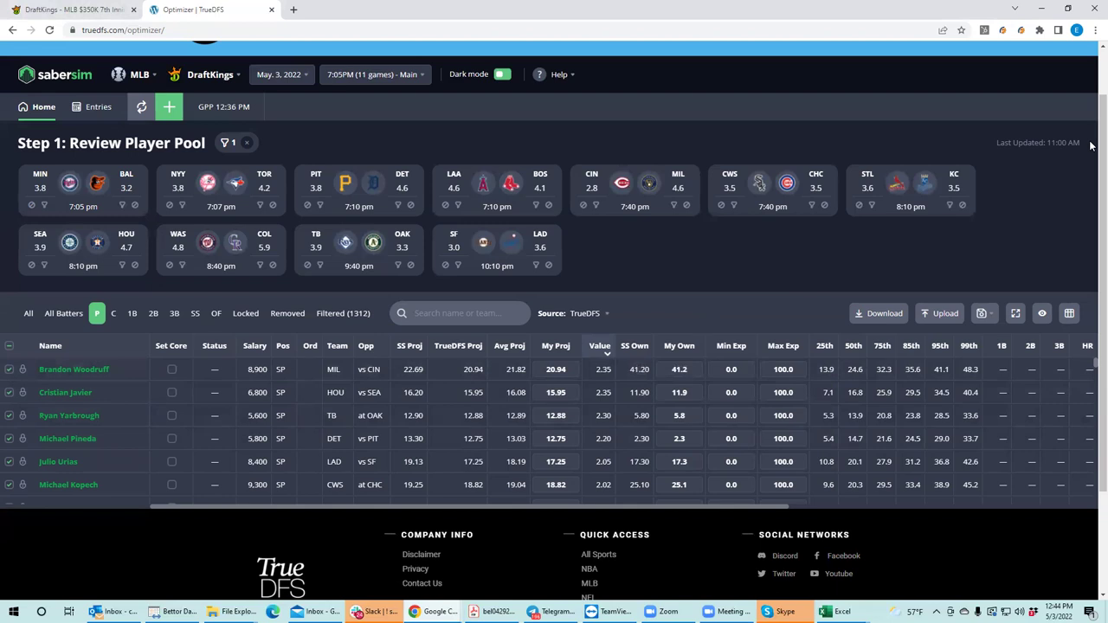
{"action": "scroll", "coordinate": [1093, 147], "scroll_direction": "down", "scroll_amount": 1}
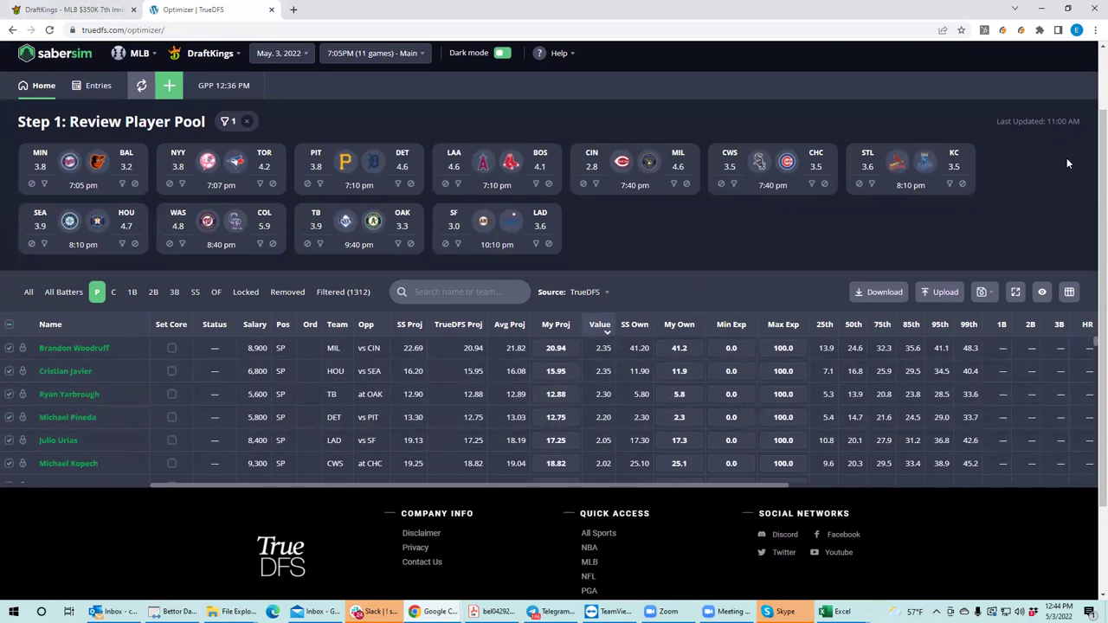
{"action": "scroll", "coordinate": [1090, 100], "scroll_direction": "up", "scroll_amount": 1}
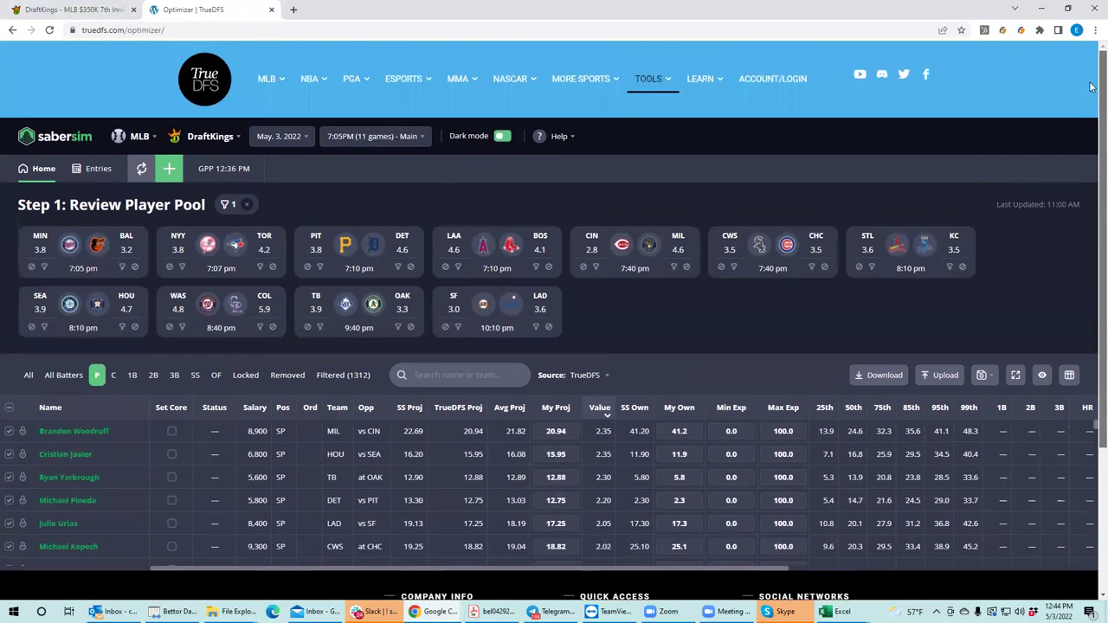
Download the DraftKings MLB Projections from TrueDFS as a CSV file and check its contents in Excel.
{"action": "mouse_move", "coordinate": [664, 79]}
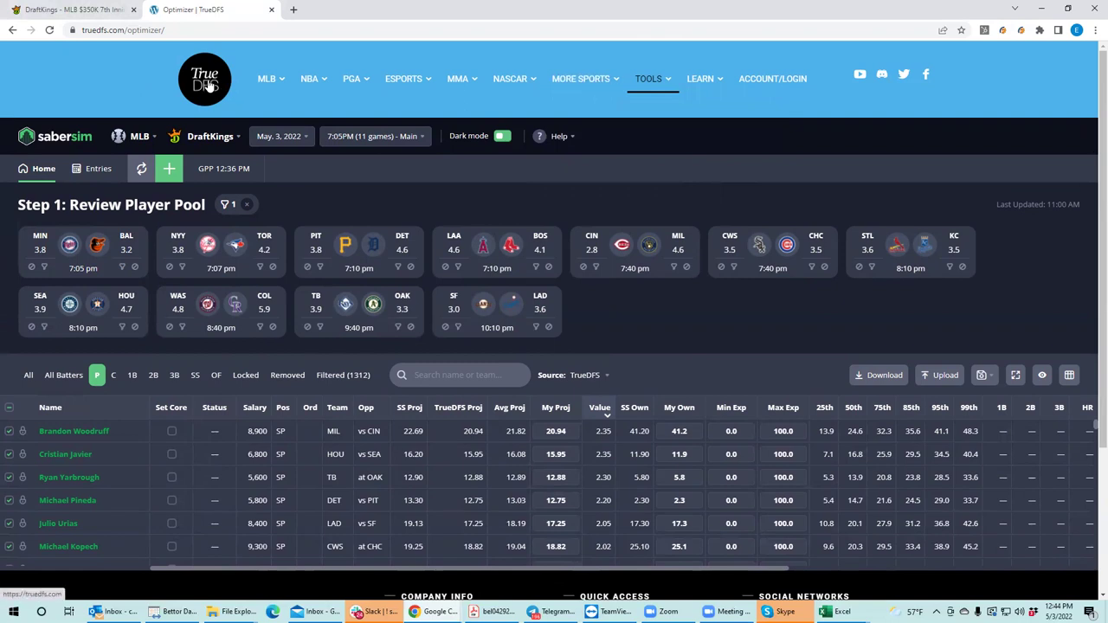
{"action": "mouse_move", "coordinate": [263, 83]}
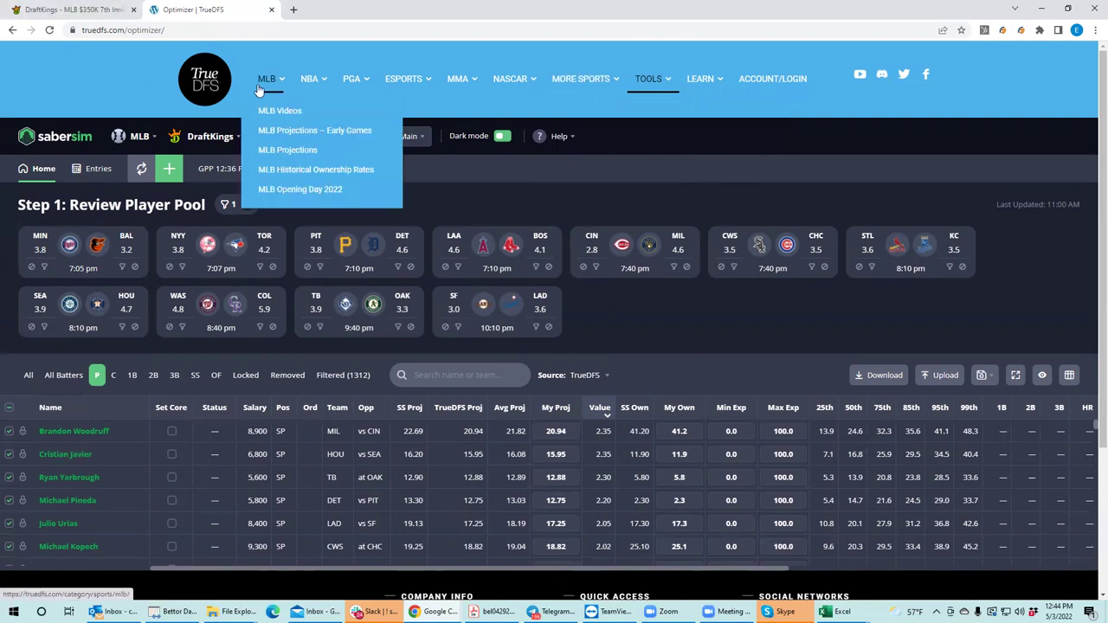
{"action": "left_click", "coordinate": [279, 157]}
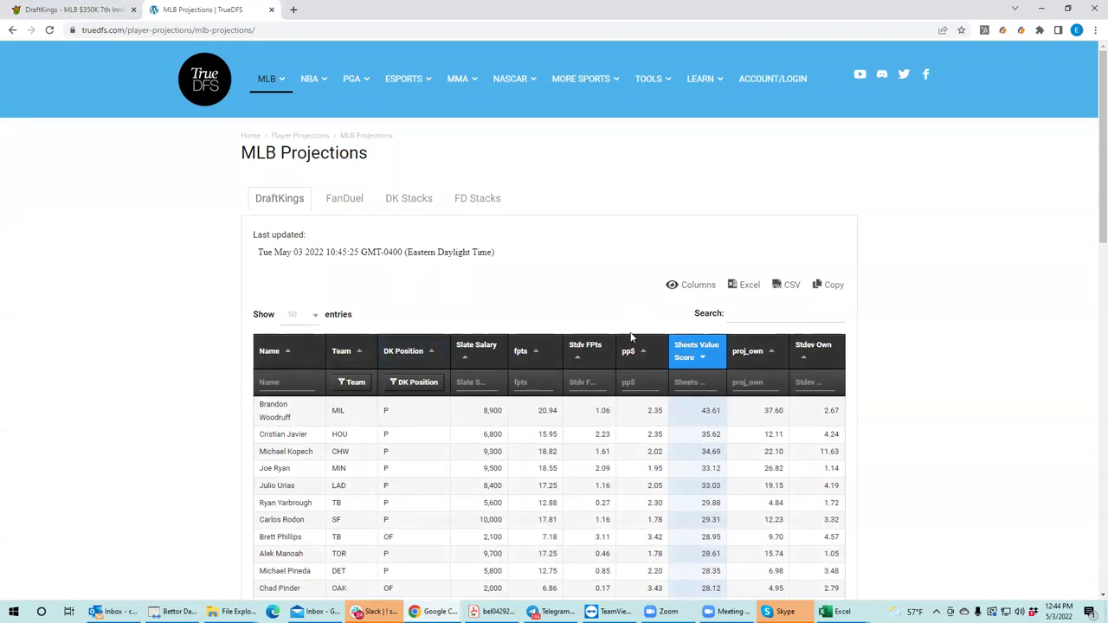
{"action": "left_click", "coordinate": [788, 286]}
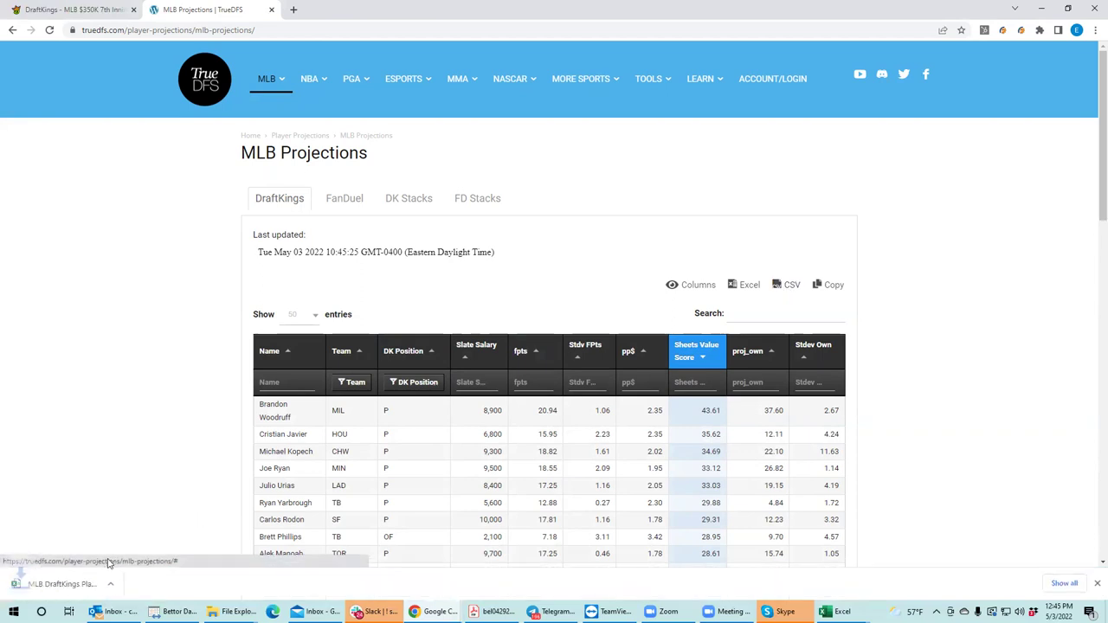
{"action": "left_click", "coordinate": [87, 584]}
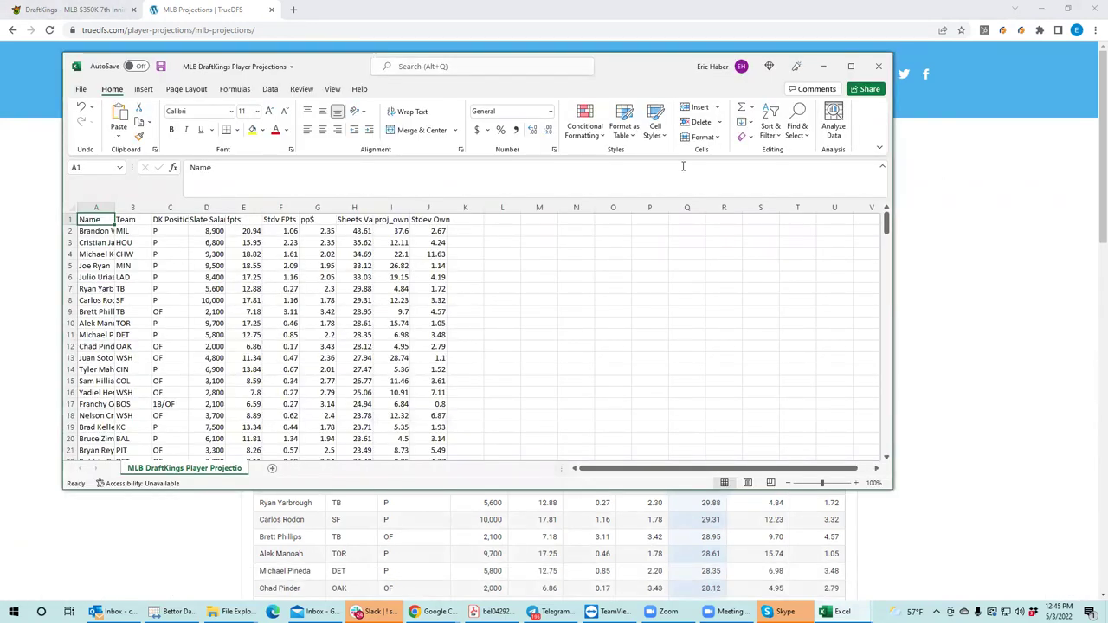
{"action": "key", "text": "super+Down"}
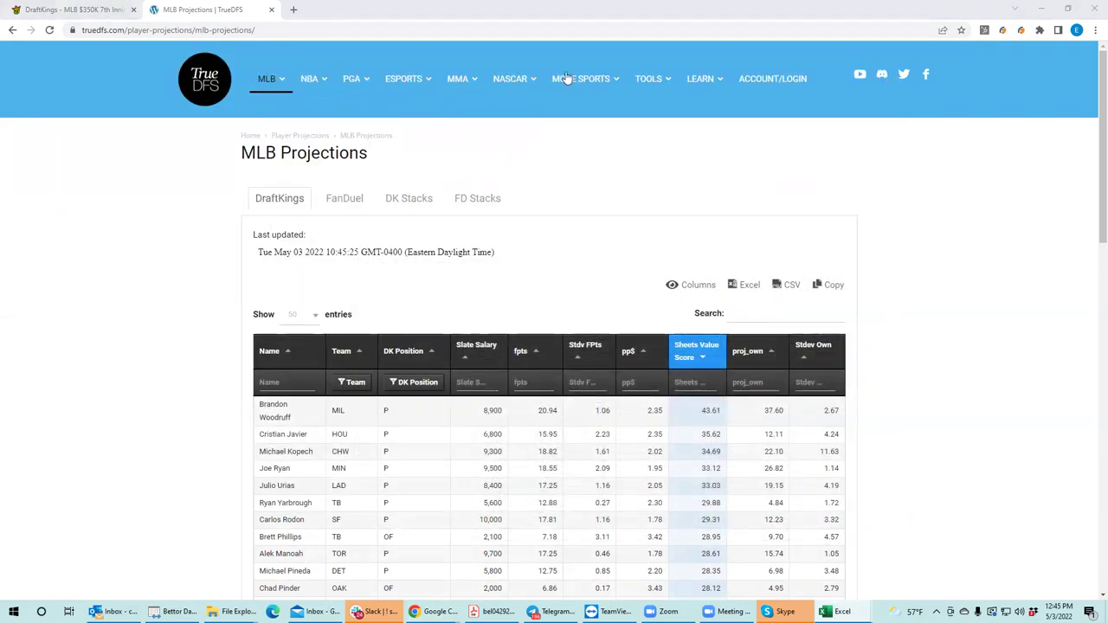
Reopen the TrueDFS optimizer and load the 7:05PM (11 games) Main slate.
{"action": "left_click", "coordinate": [644, 118]}
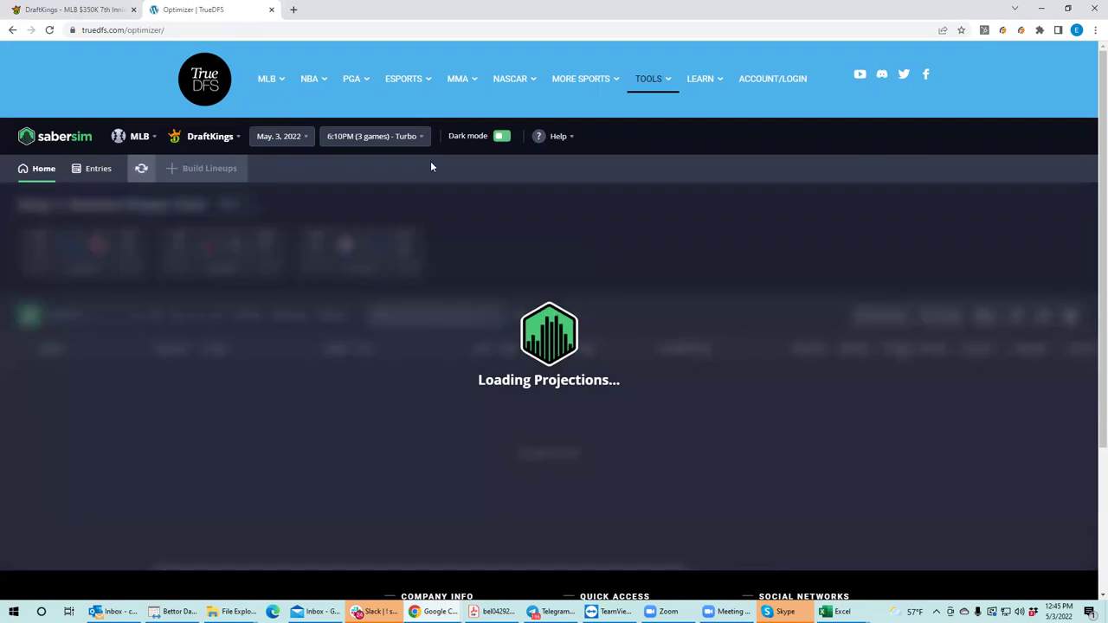
{"action": "left_click", "coordinate": [385, 142]}
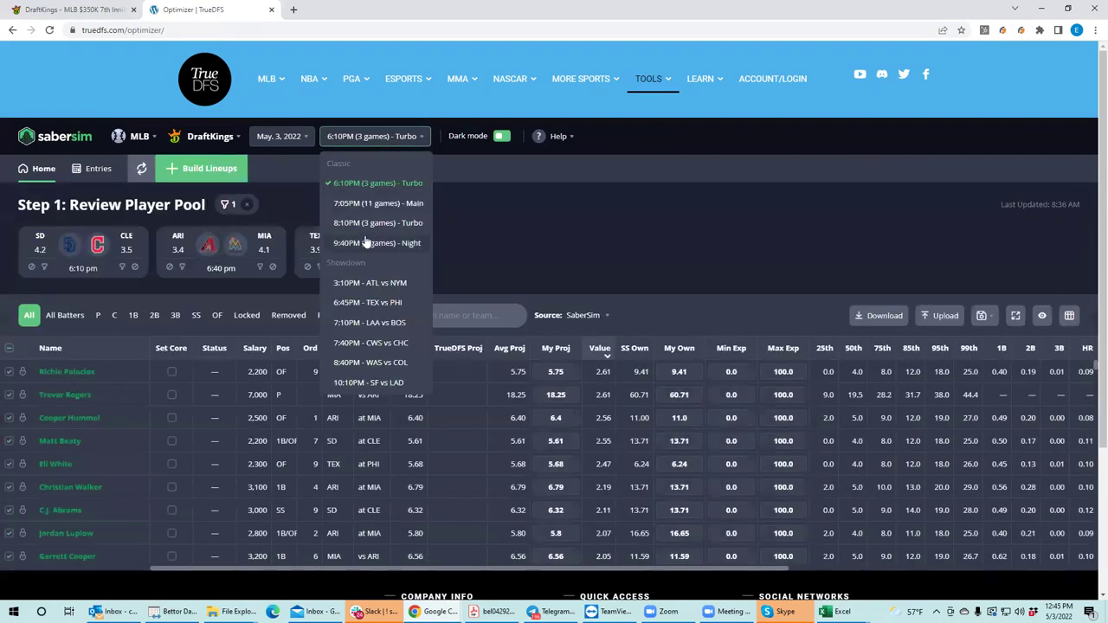
{"action": "left_click", "coordinate": [369, 204]}
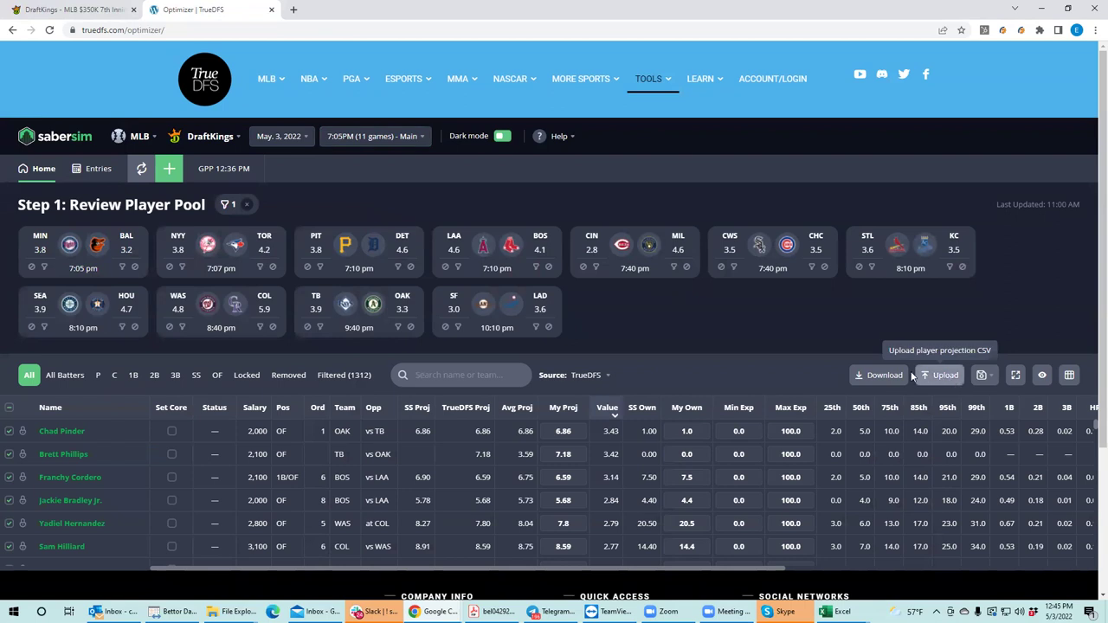
Load the MLB DraftKings Player Projections CSV from Downloads as a custom projection upload.
{"action": "left_click", "coordinate": [946, 376]}
{"action": "left_click", "coordinate": [697, 227]}
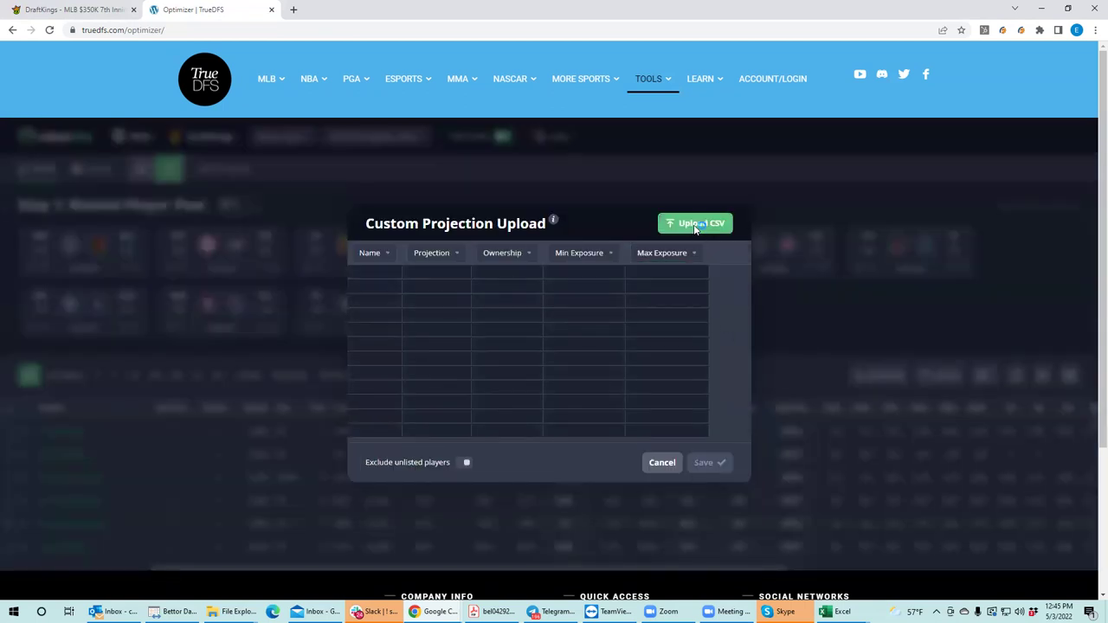
{"action": "left_click", "coordinate": [57, 104]}
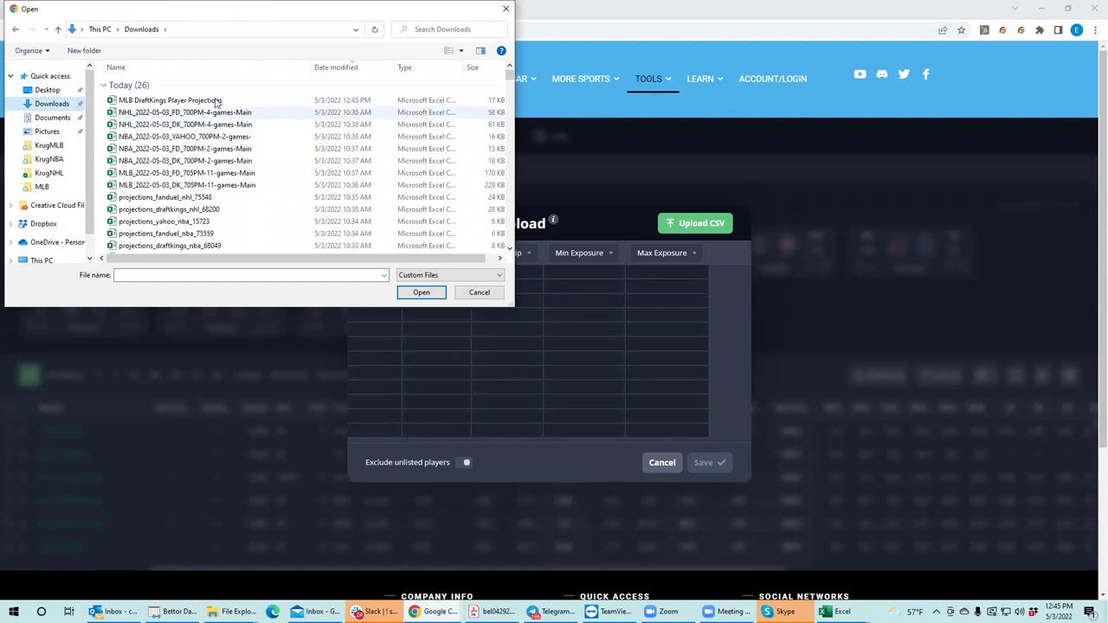
{"action": "left_click", "coordinate": [251, 101]}
{"action": "left_click", "coordinate": [407, 292]}
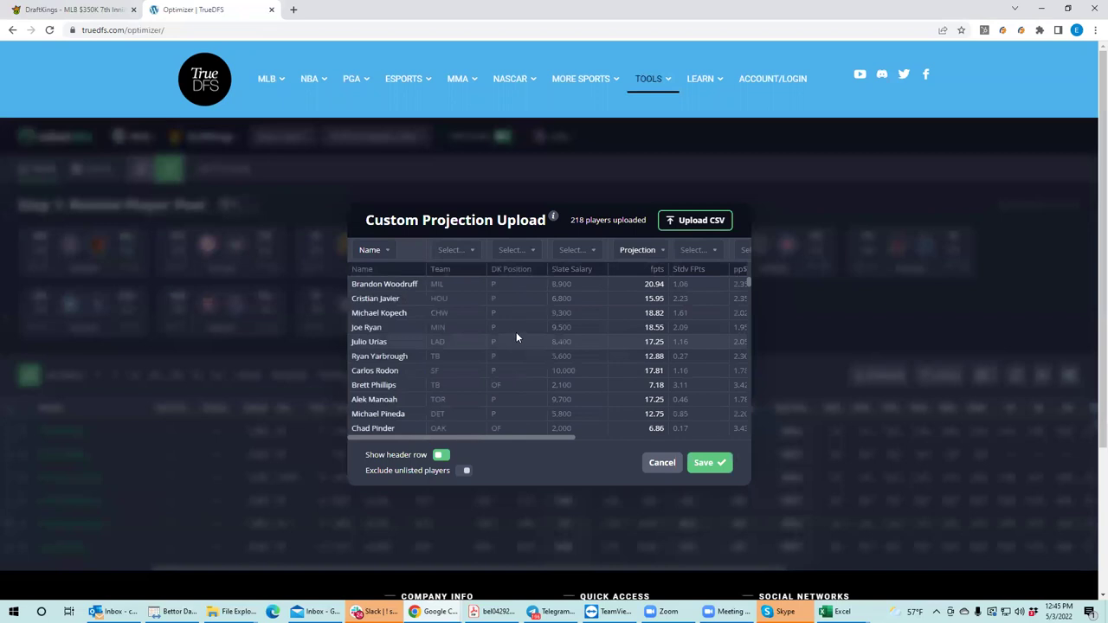
Map the proj_own column of the uploaded projections to Ownership and save the upload.
{"action": "left_click_drag", "start_coordinate": [533, 440], "coordinate": [717, 434]}
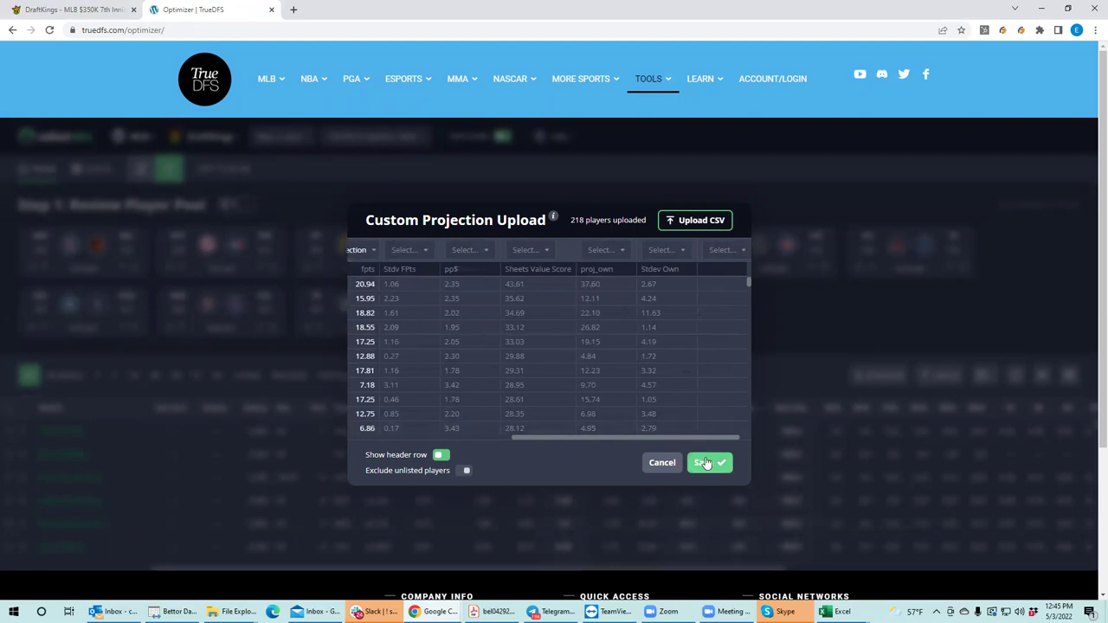
{"action": "left_click", "coordinate": [617, 250]}
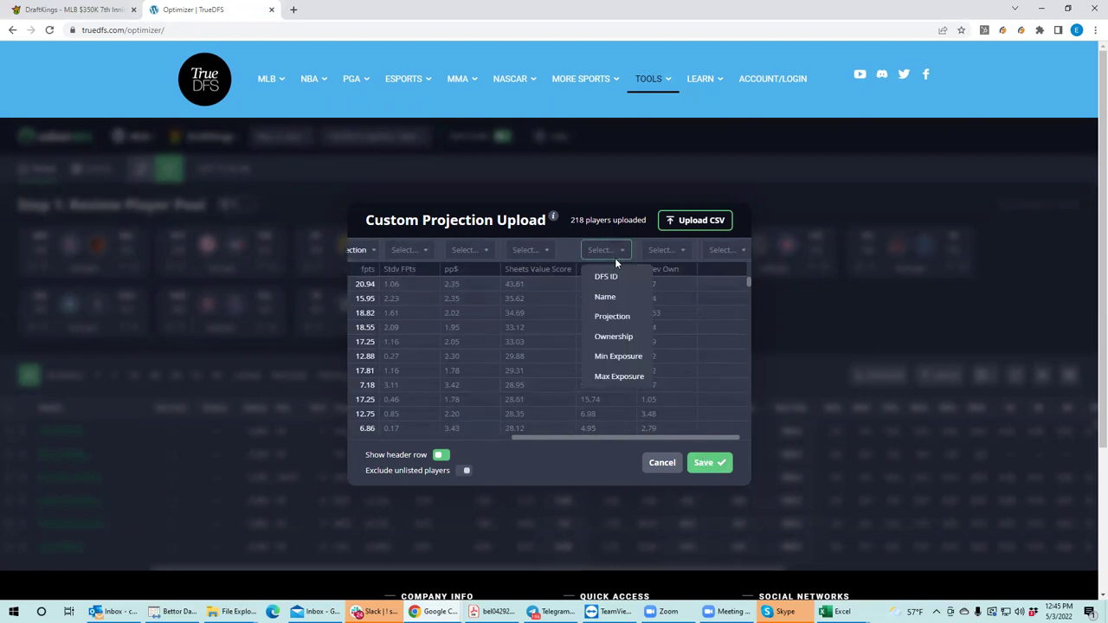
{"action": "left_click", "coordinate": [620, 338]}
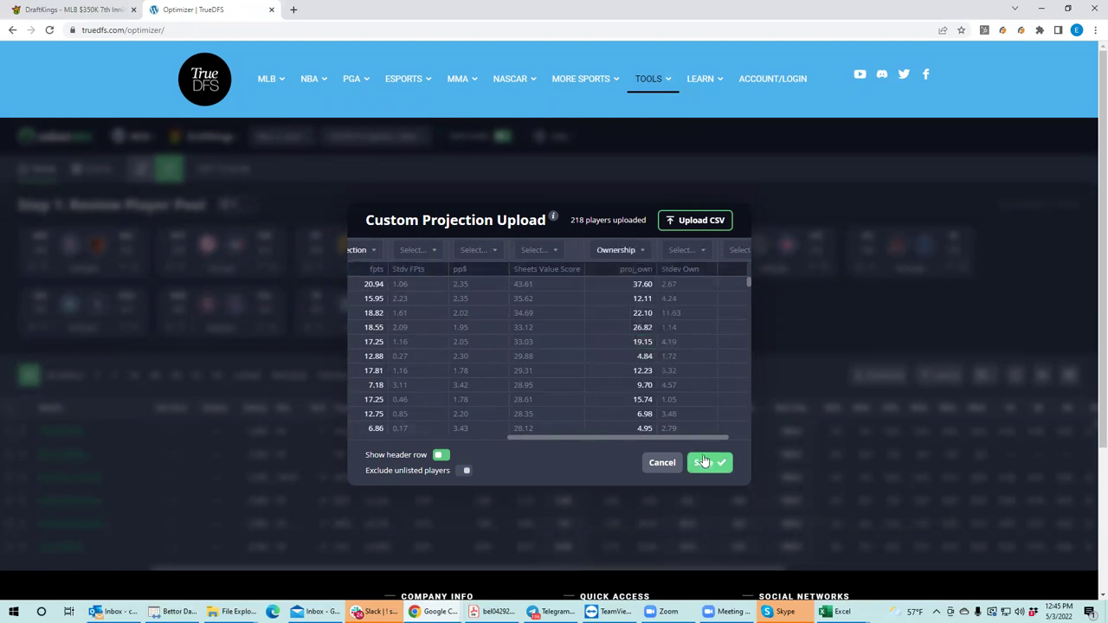
{"action": "left_click", "coordinate": [706, 464]}
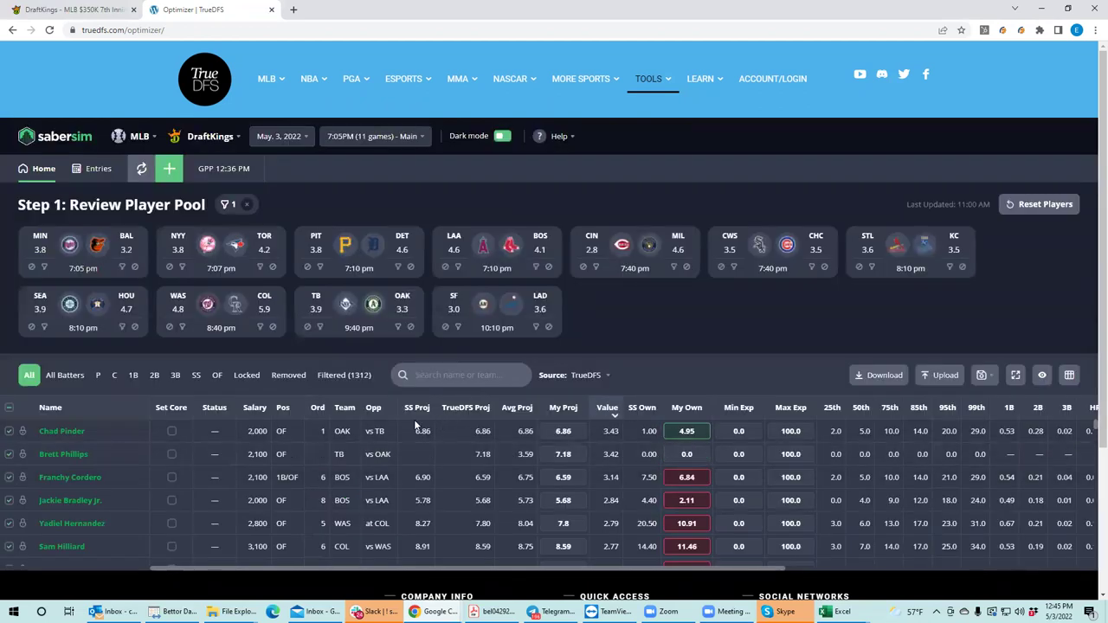